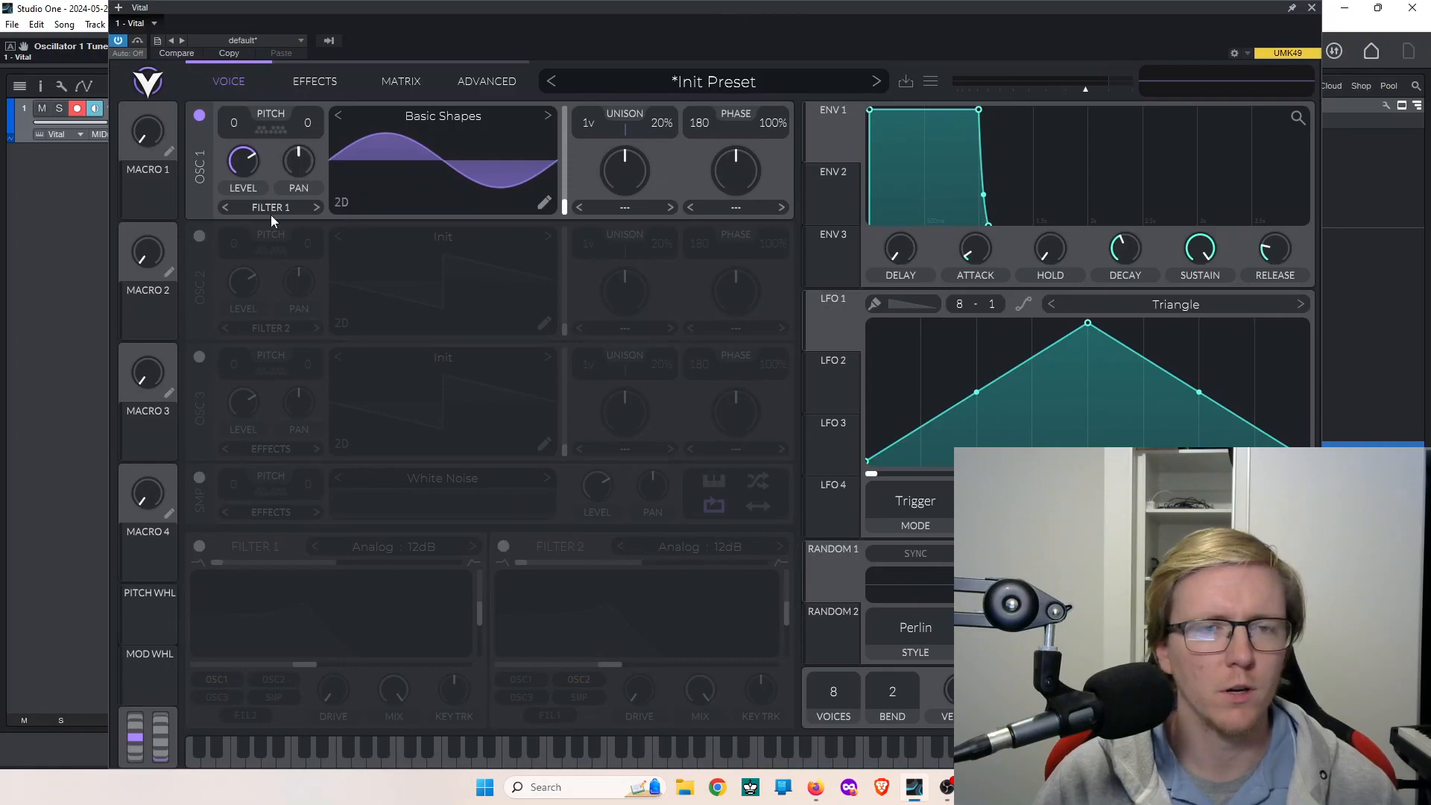
Morph oscillator 1's Basic Shapes wavetable to a sawtooth wave and enable Filter 1
drag(568, 211, 574, 164)
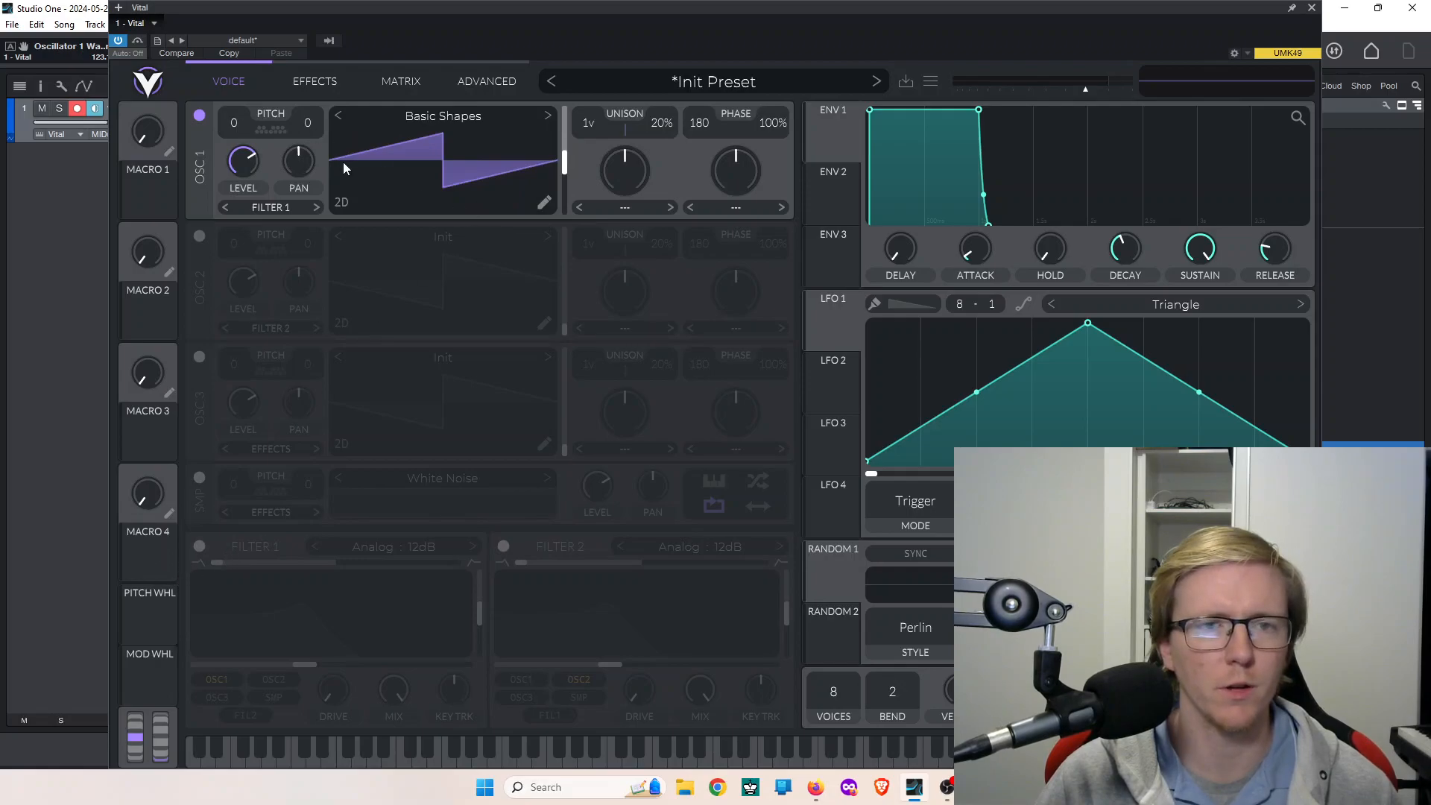
drag(564, 163, 571, 191)
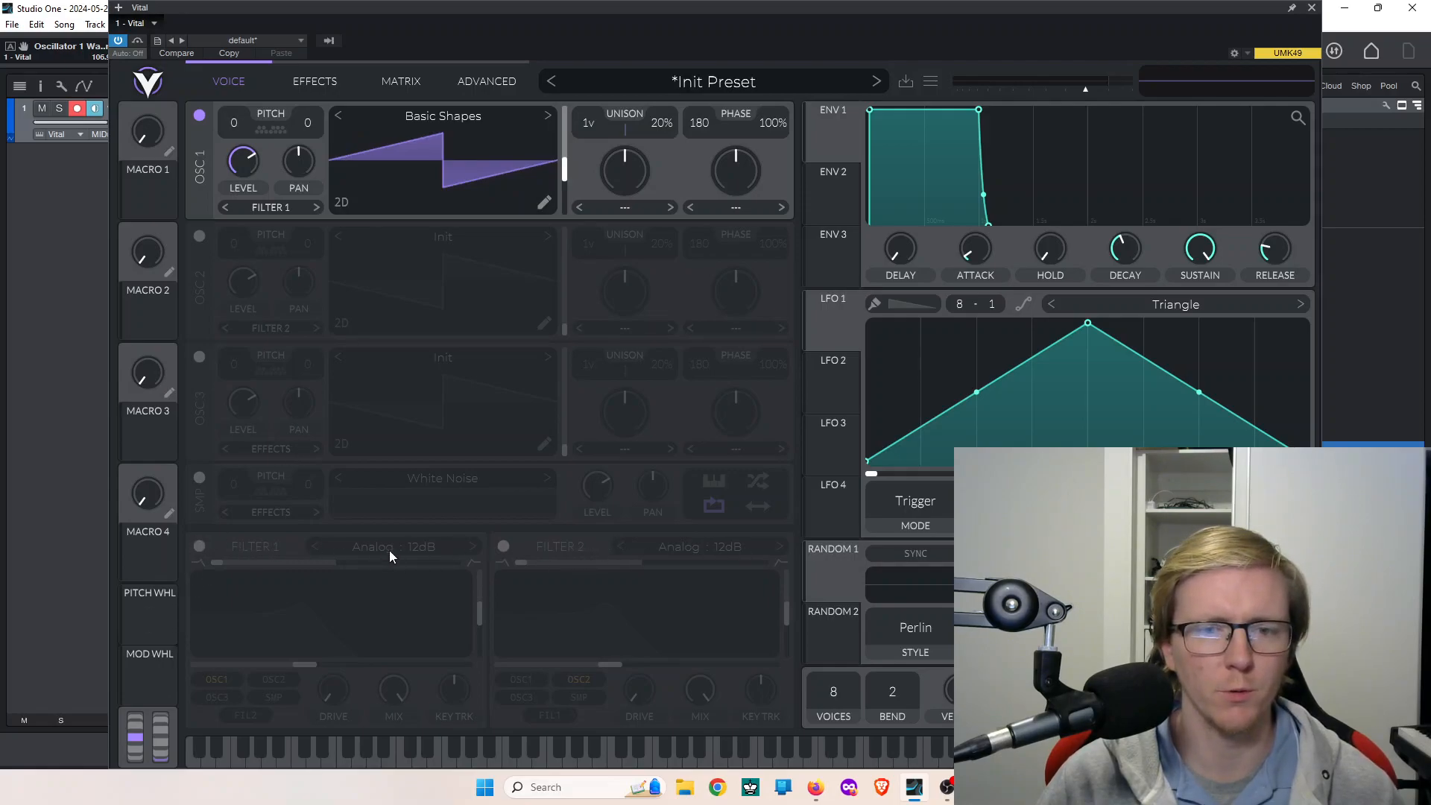
click(199, 547)
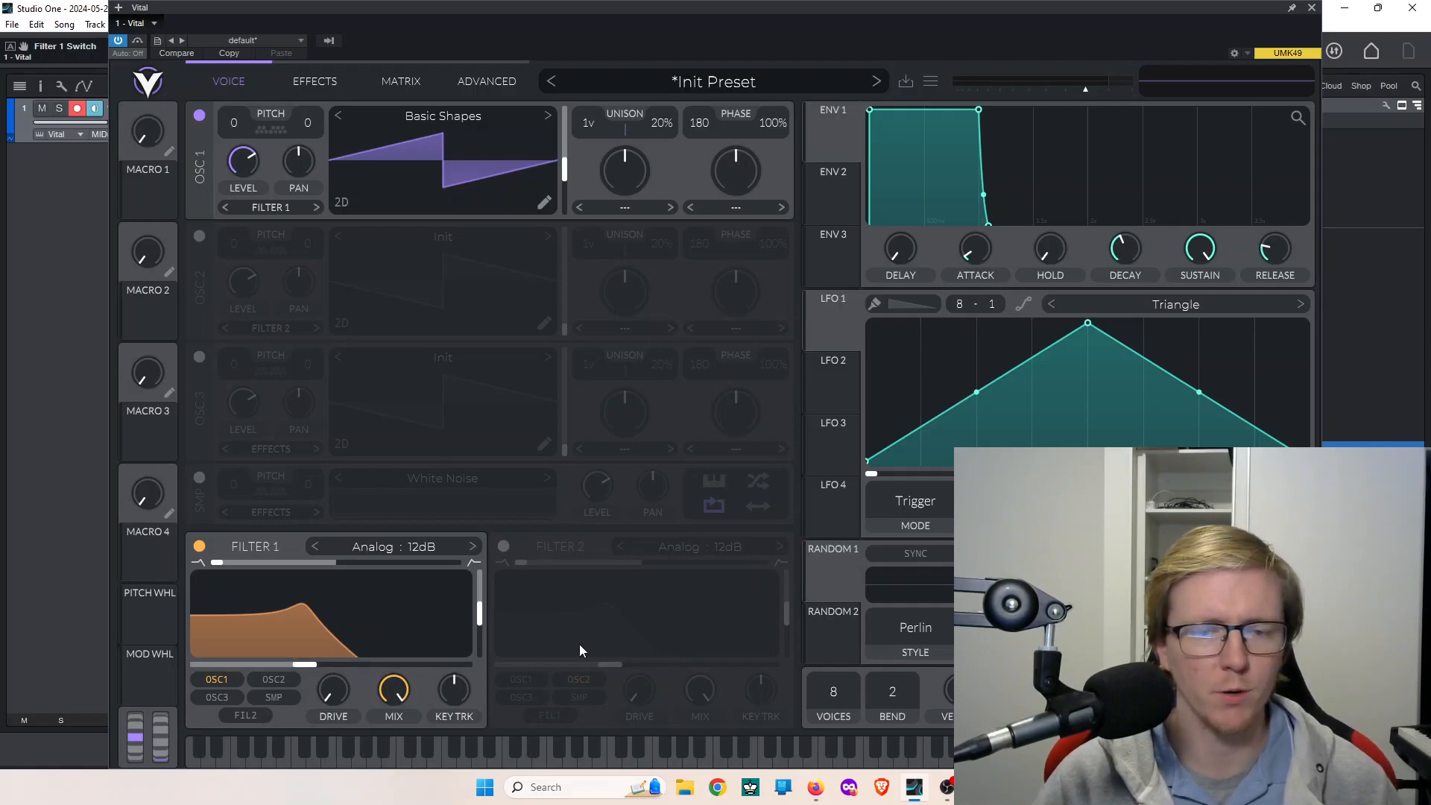
Open Filter 1's cutoff fully, lower it to about -4.5 semitones, and examine the output spectrum
drag(304, 664, 535, 678)
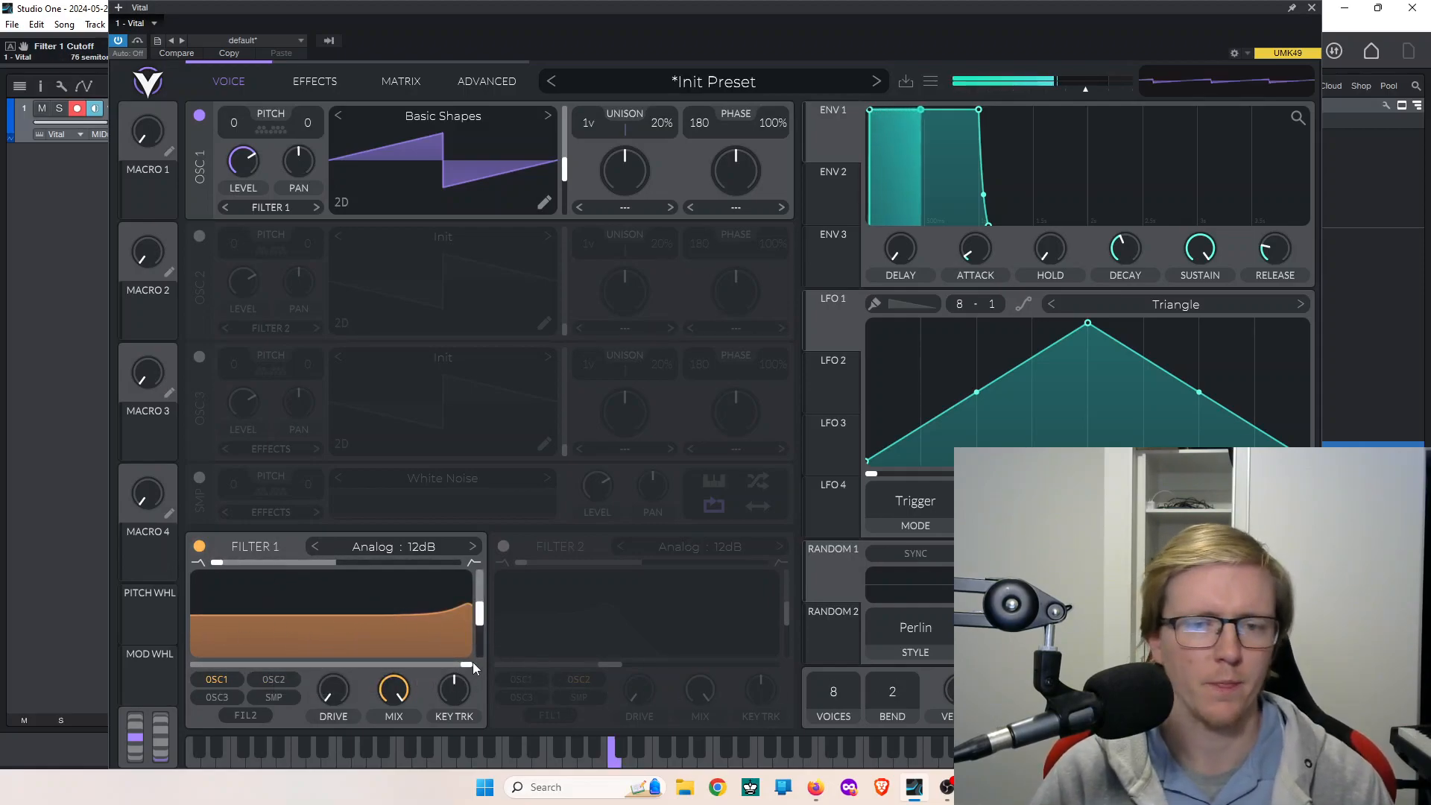
drag(472, 668, 289, 687)
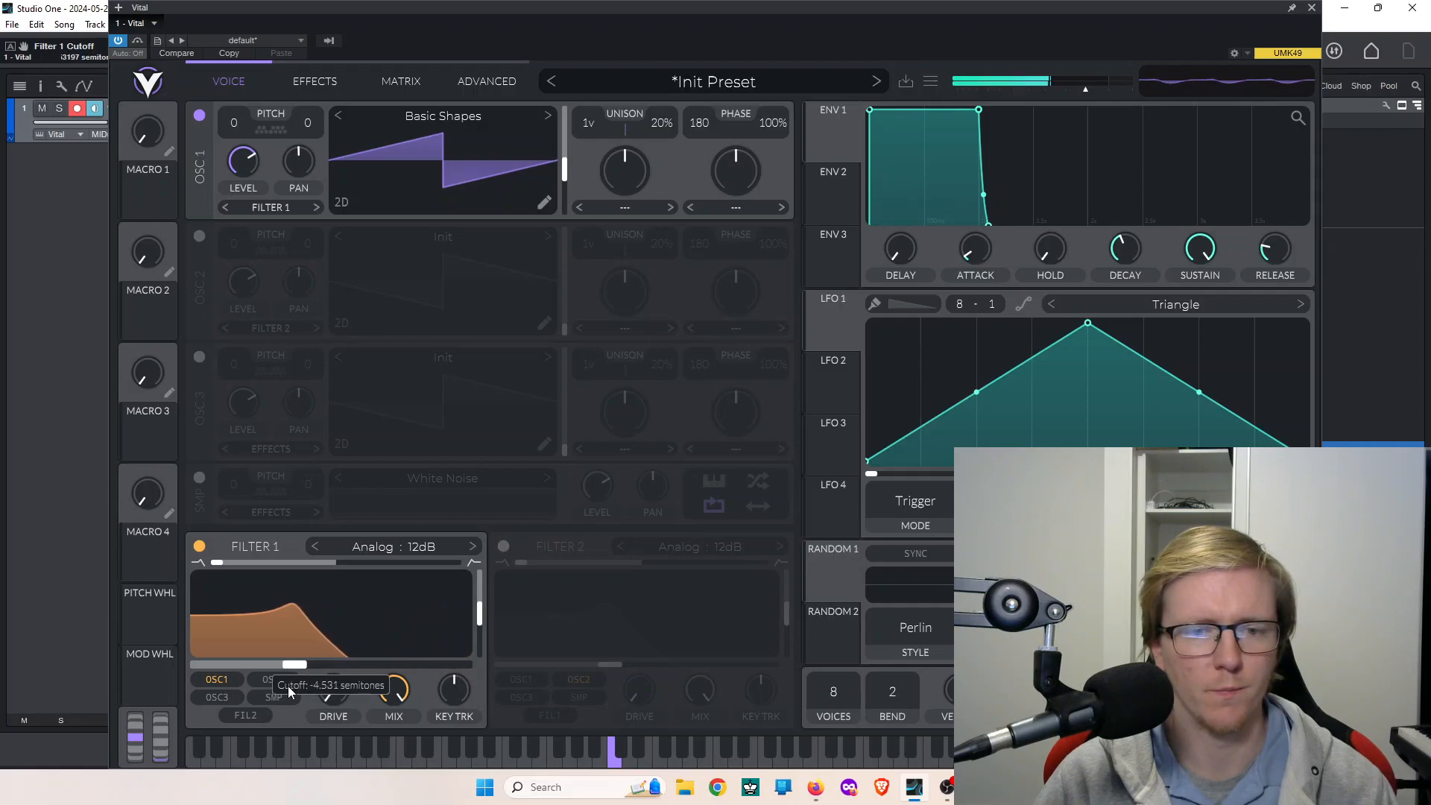
click(476, 84)
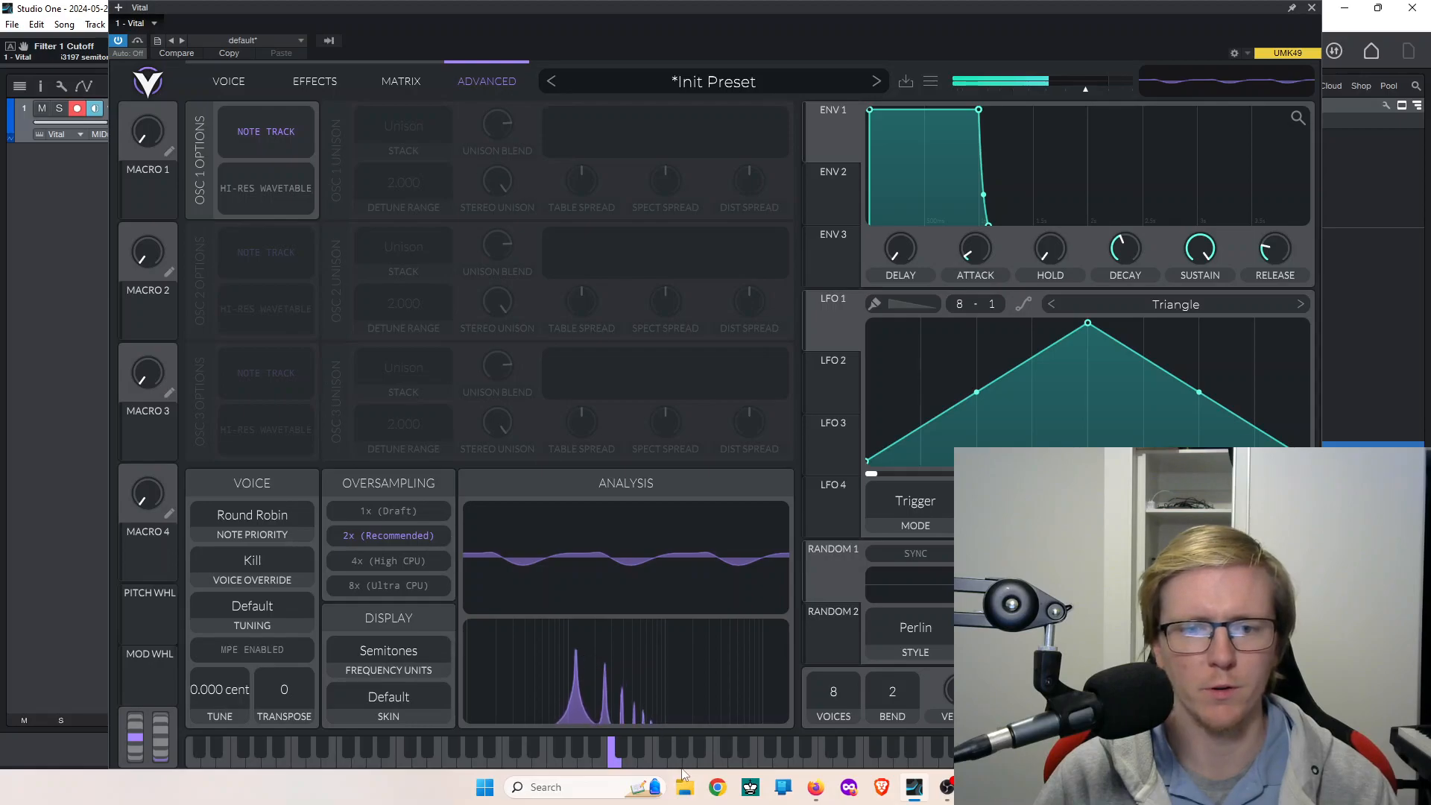
Raise Filter 1's cutoff to about 22.3 semitones and inspect its effect on the waveform and spectrum
click(226, 84)
drag(301, 667, 360, 673)
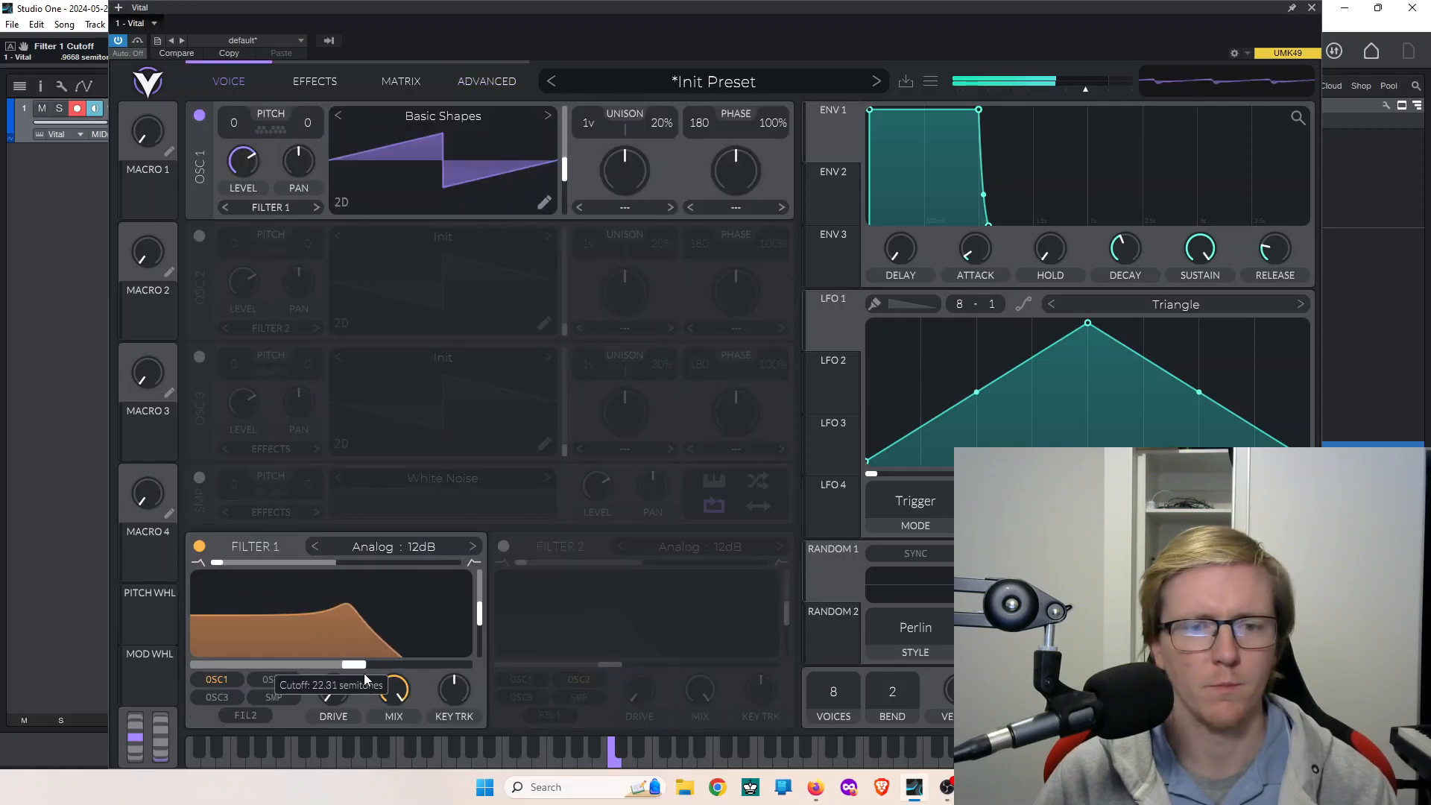
click(487, 81)
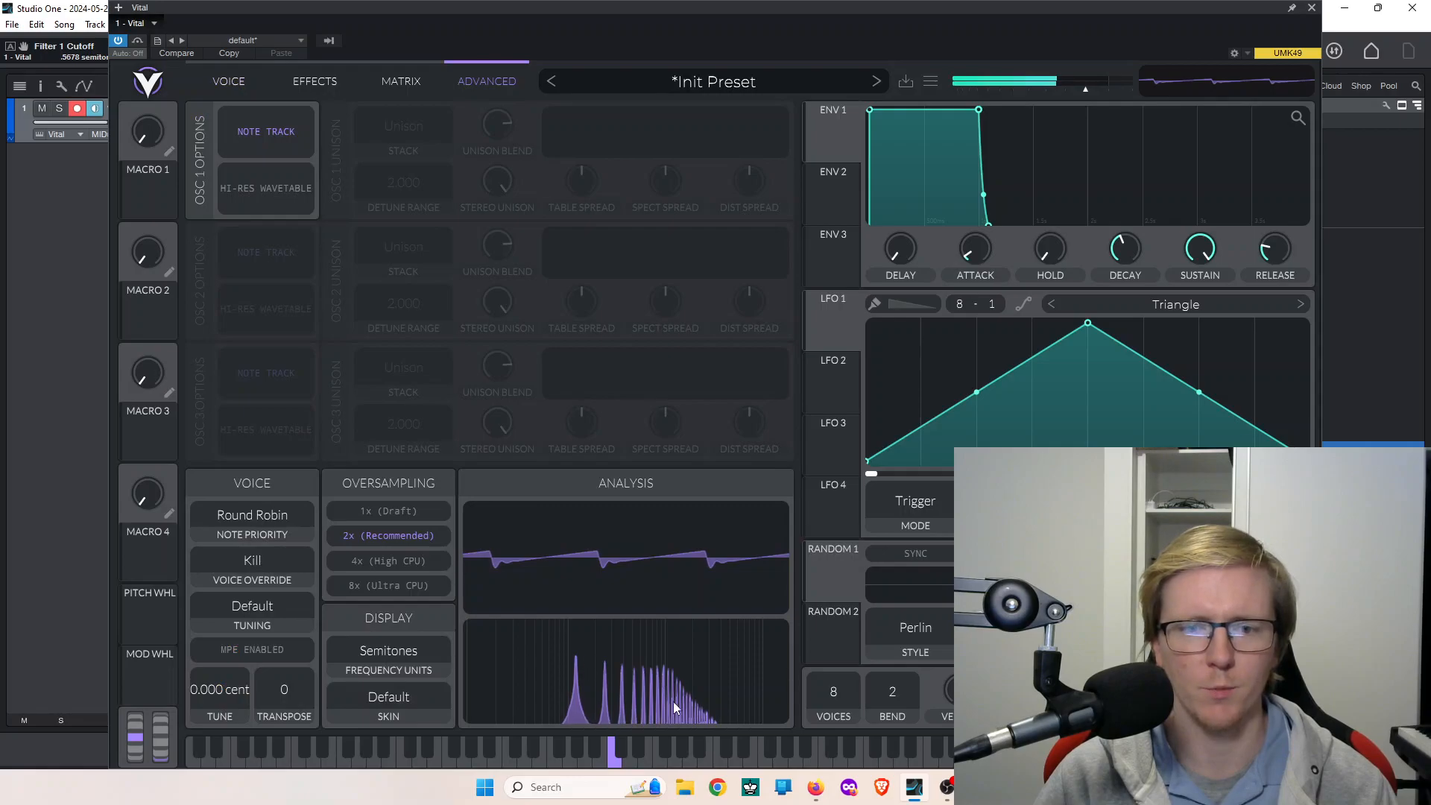
Raise Filter 1's cutoff further and compare the upper harmonics in the spectrum analysis
click(218, 84)
drag(388, 675, 403, 686)
click(485, 83)
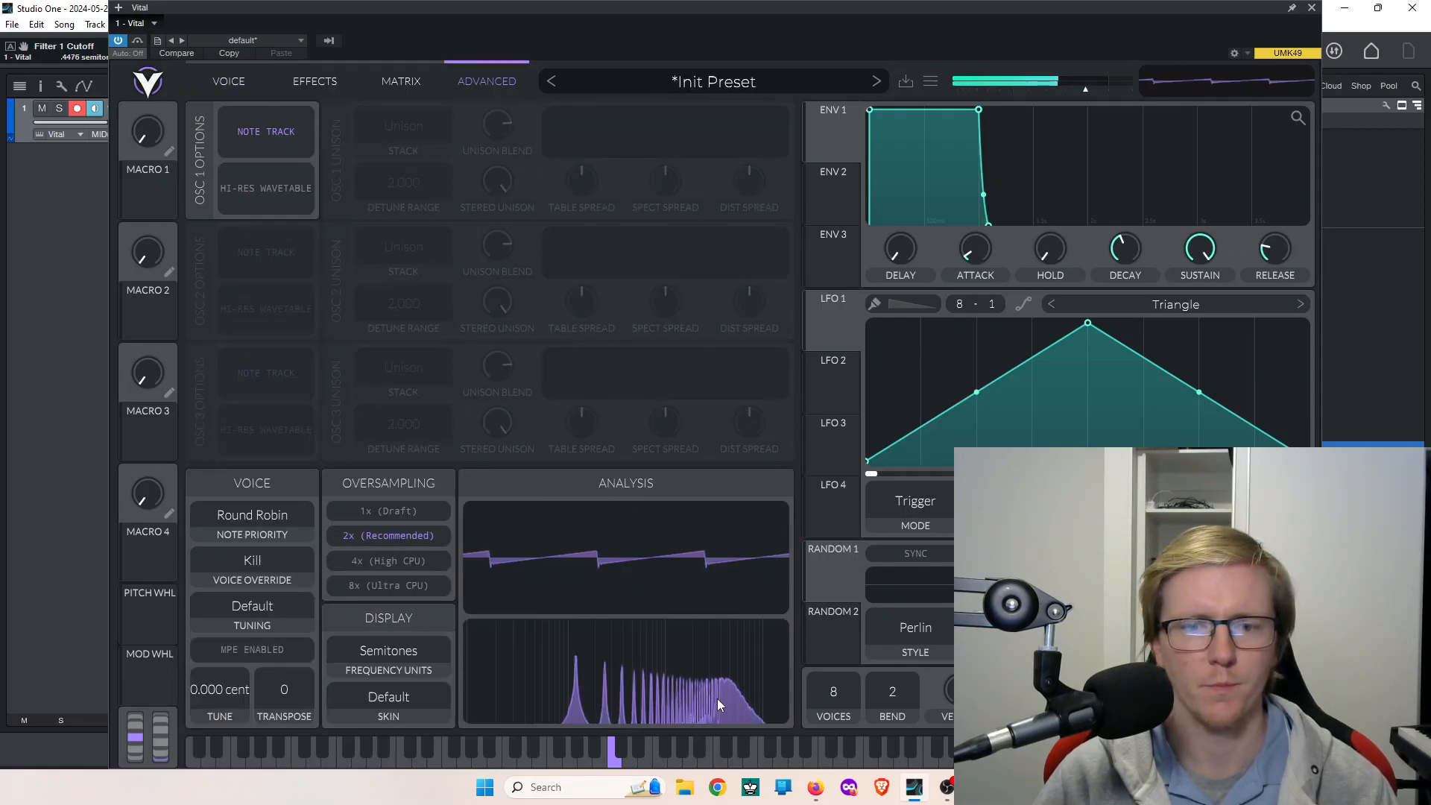
Return to the voice controls and bring Filter 1's low-pass cutoff down to slightly above the middle of its range
click(229, 81)
drag(436, 661, 295, 667)
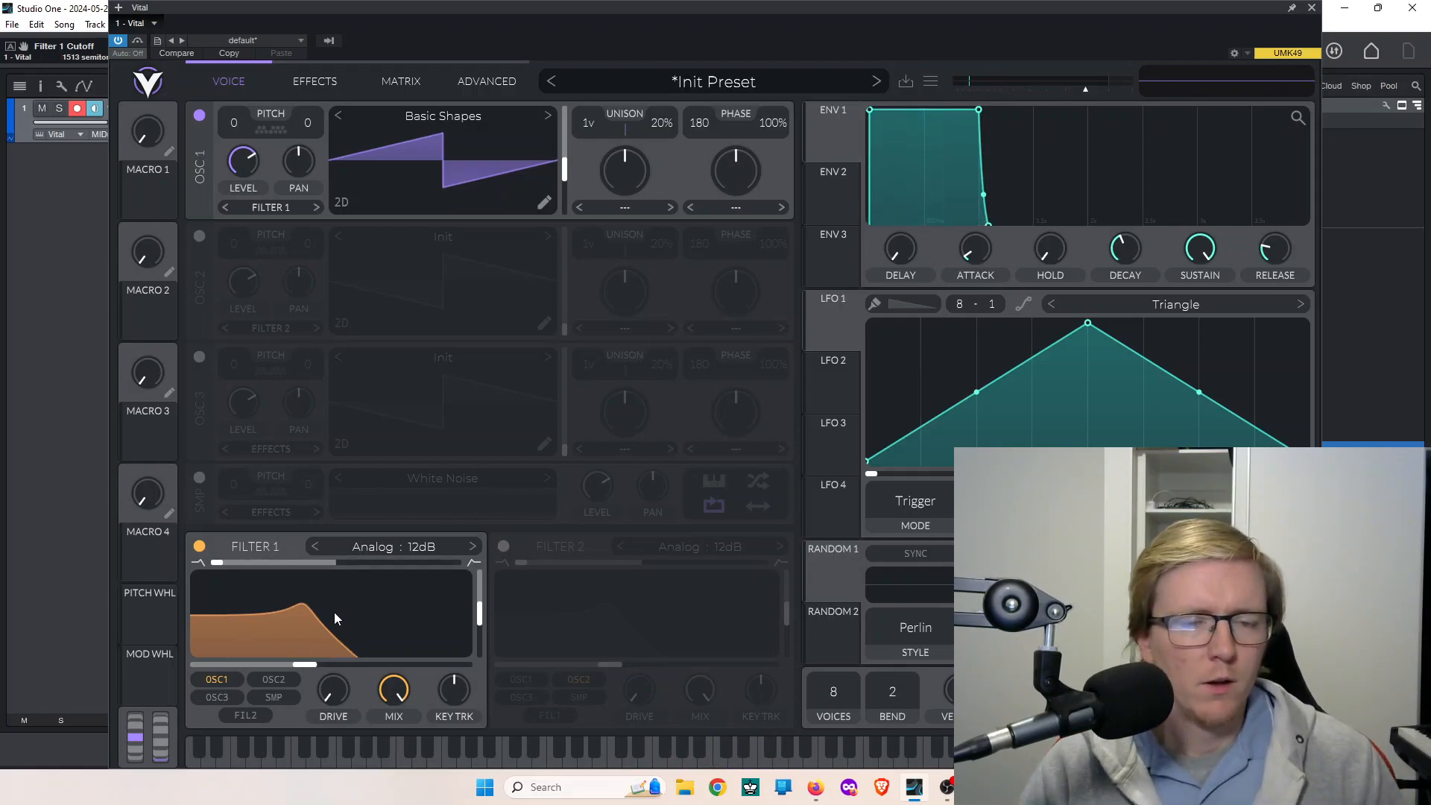
drag(303, 621, 312, 621)
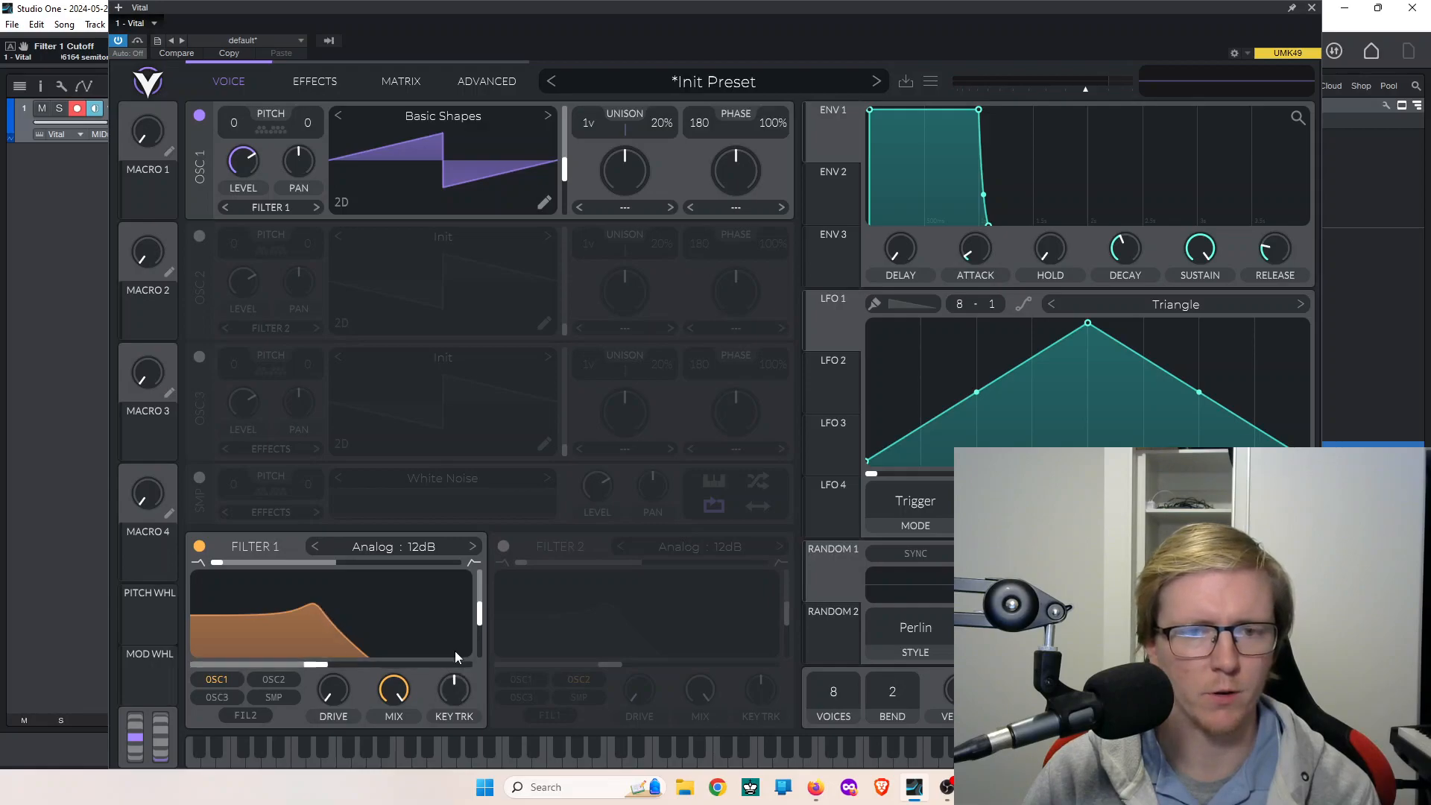
Check the available filter models without changing the Analog 12dB one, and raise Filter 1's cutoff slightly
click(414, 547)
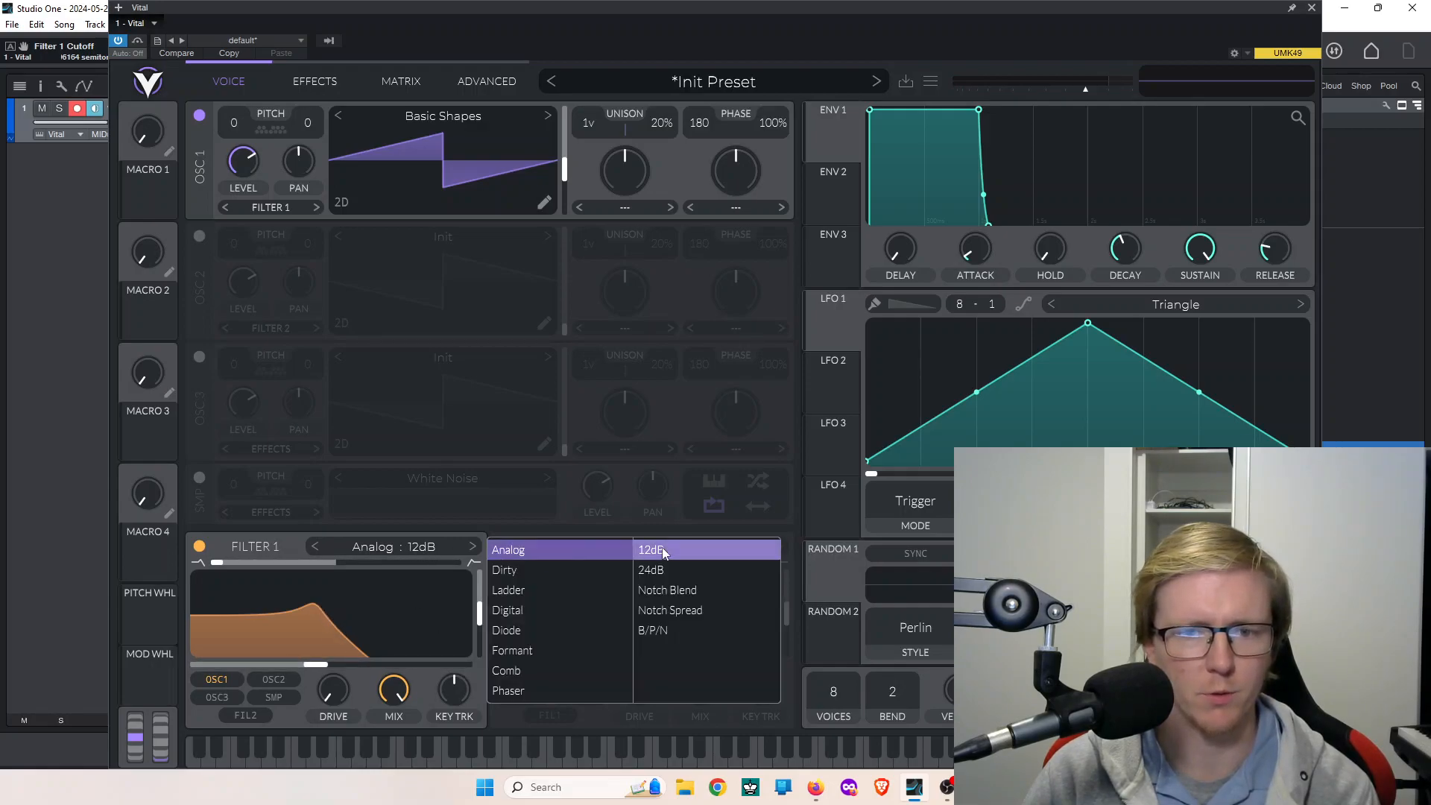
click(400, 607)
mouse_move(311, 667)
mouse_down()
mouse_move(375, 670)
mouse_move(320, 662)
mouse_up()
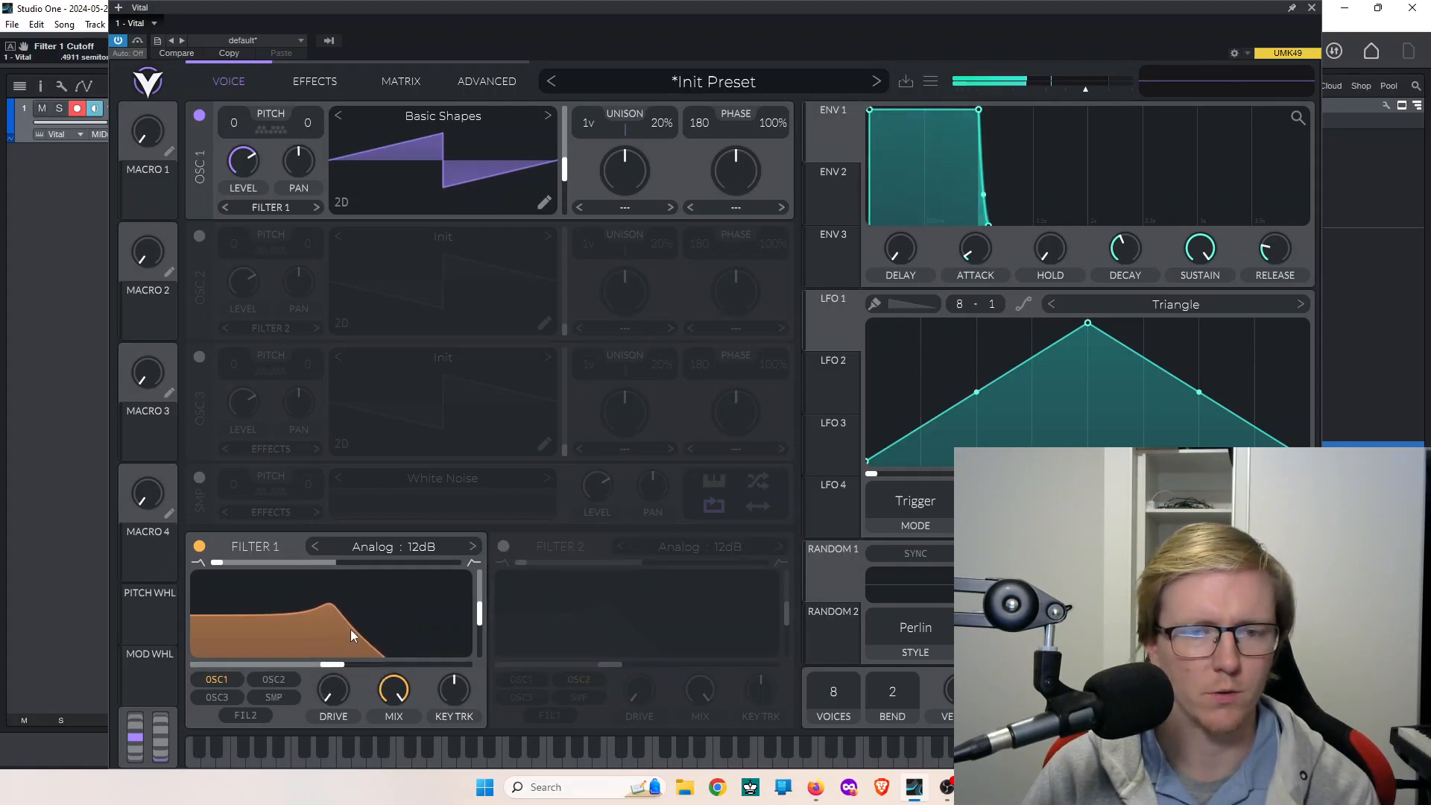
Set Filter 1 to the Analog 24dB model and try its steeper slope with a slightly lower cutoff
click(426, 550)
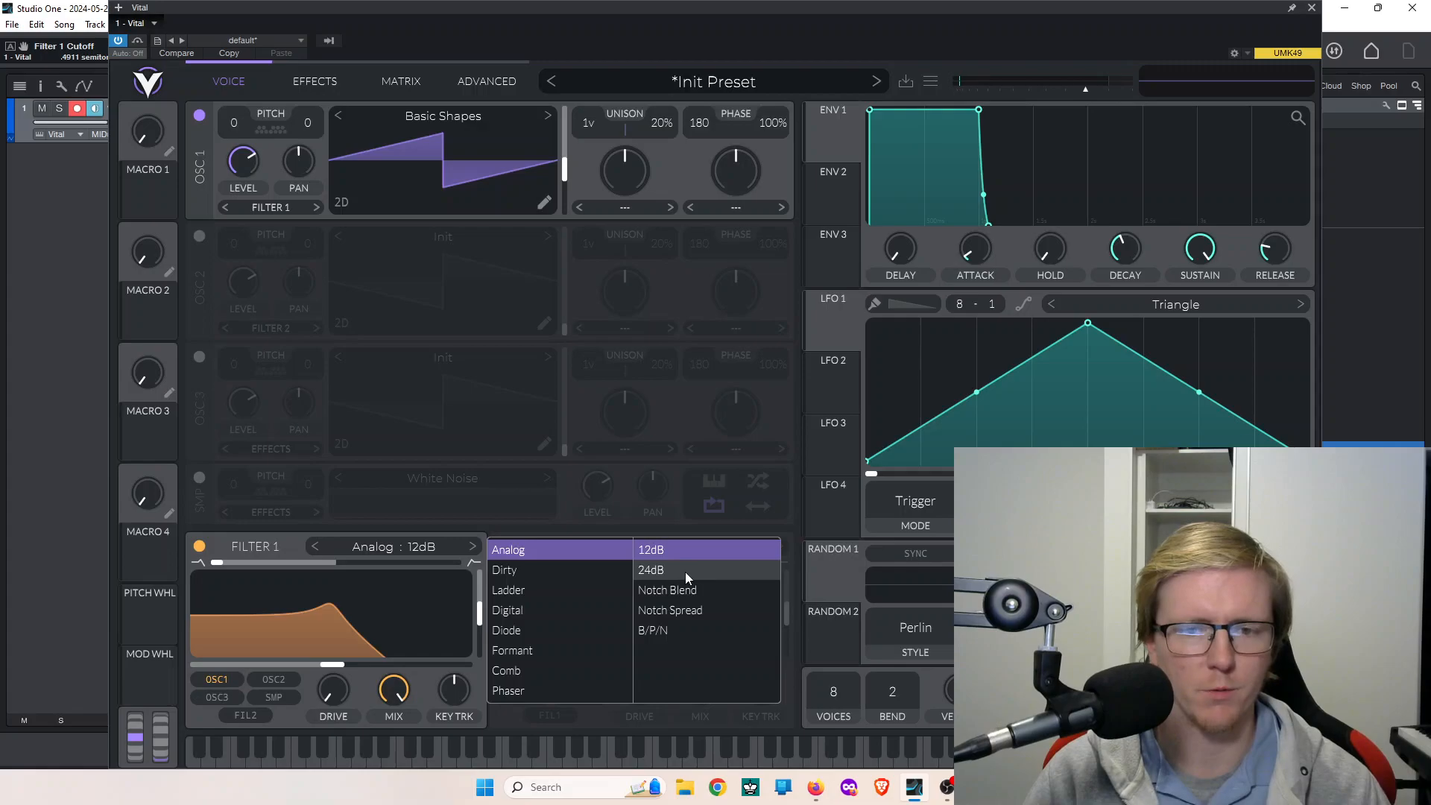
click(686, 571)
mouse_move(331, 668)
mouse_down()
mouse_move(375, 669)
mouse_move(328, 669)
mouse_up()
Set Filter 1 back to the Analog 12dB model and lower the cutoff a little
click(436, 546)
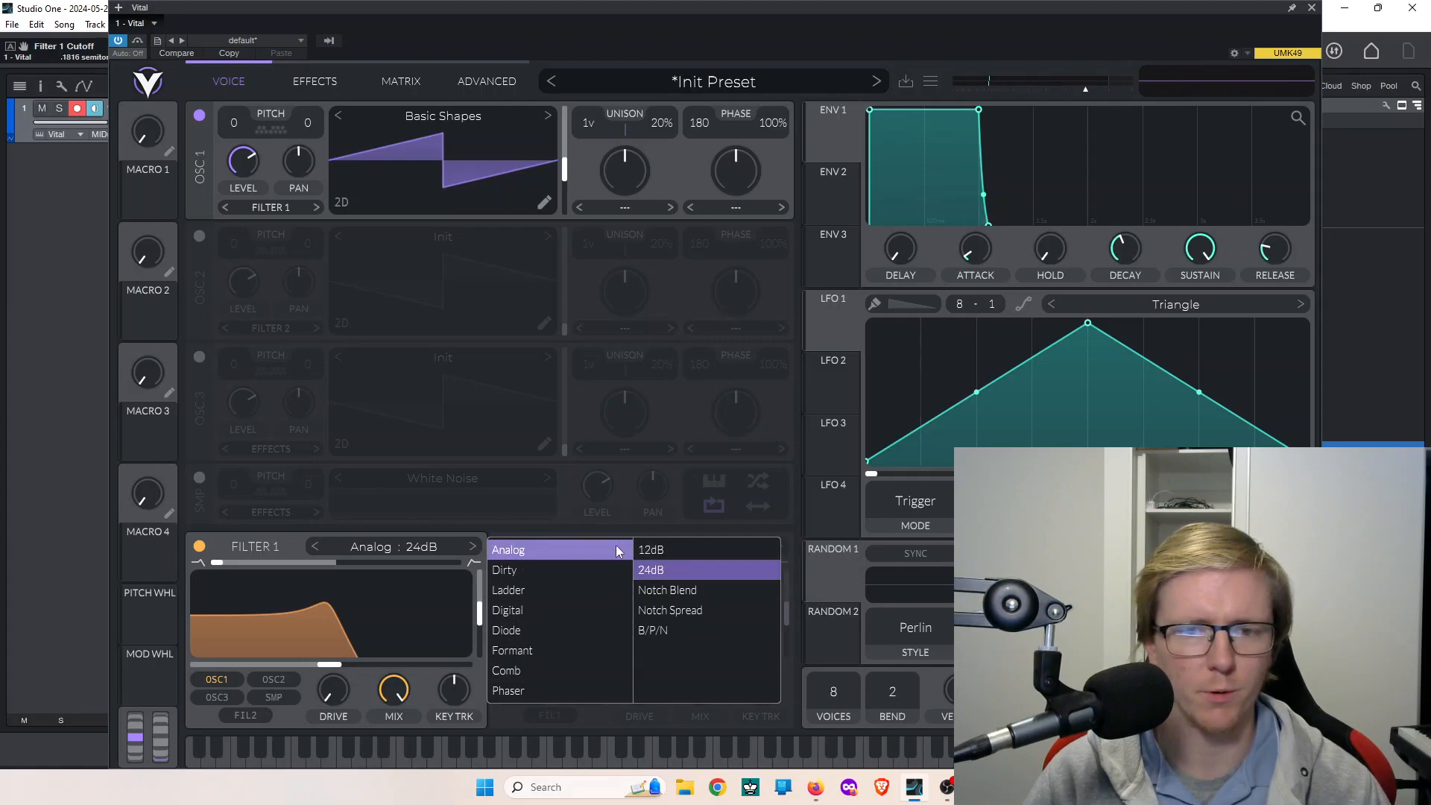
click(665, 549)
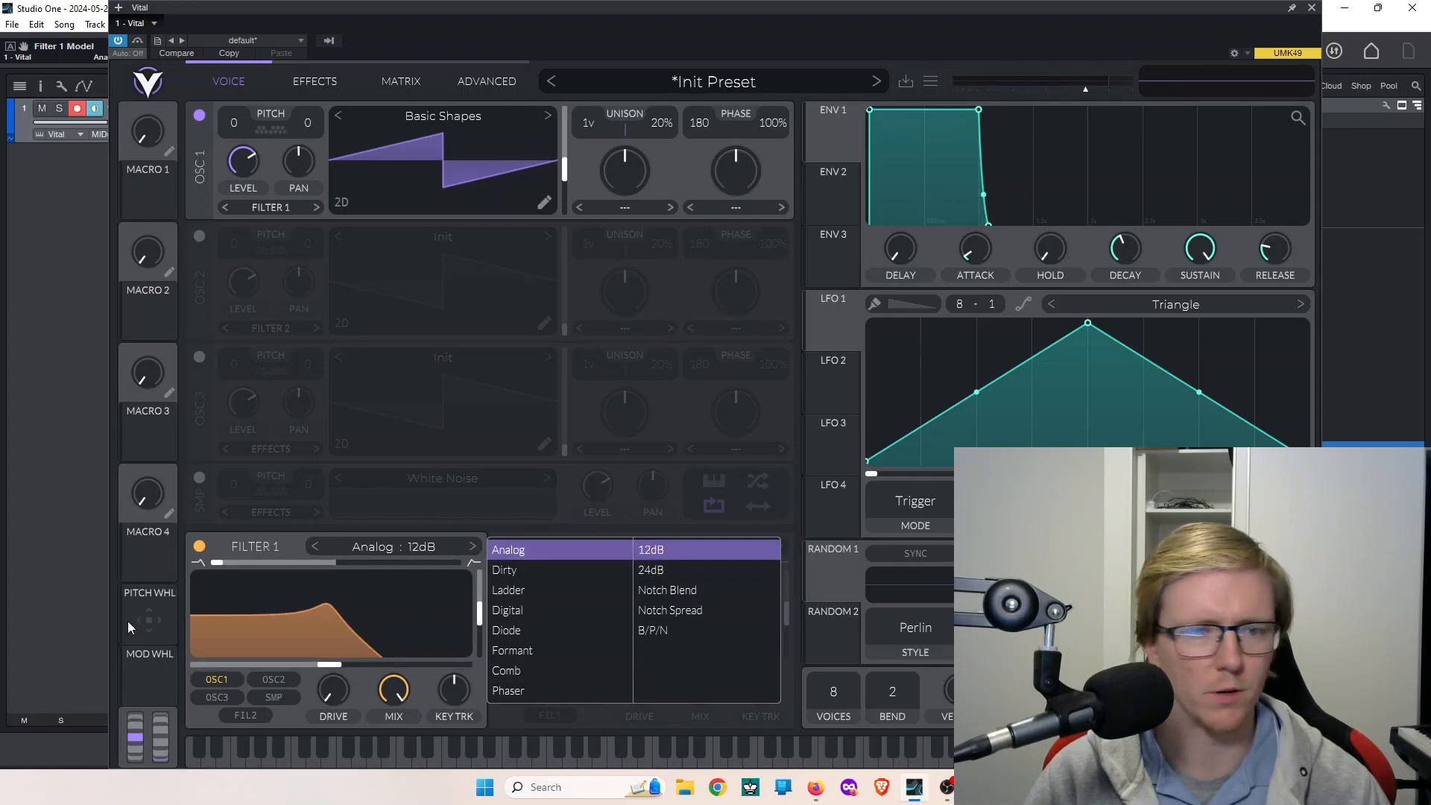
drag(330, 664, 322, 671)
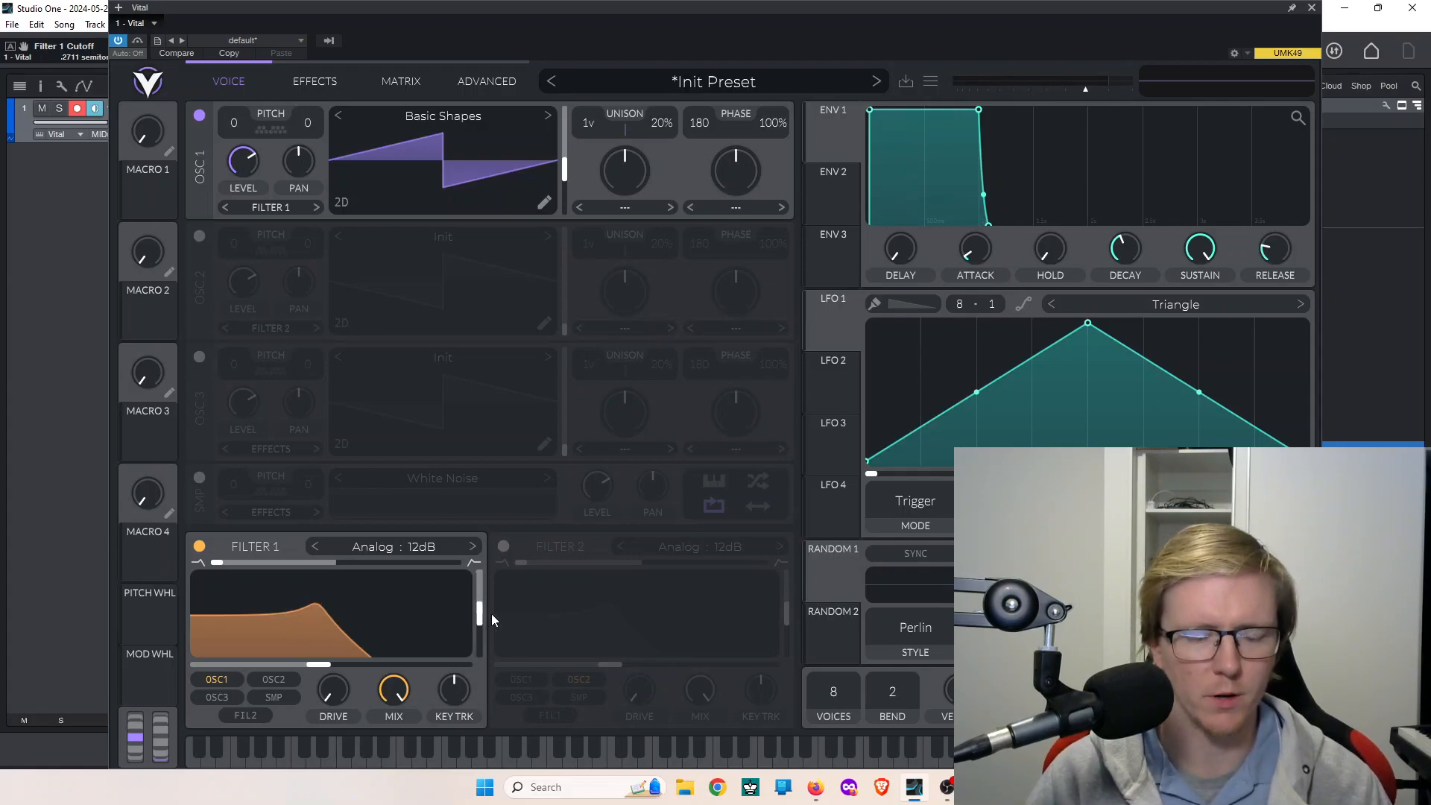
Try Filter 1's resonance at maximum and minimum with a slightly raised cutoff, and settle the resonance at about 35%
drag(484, 618, 489, 556)
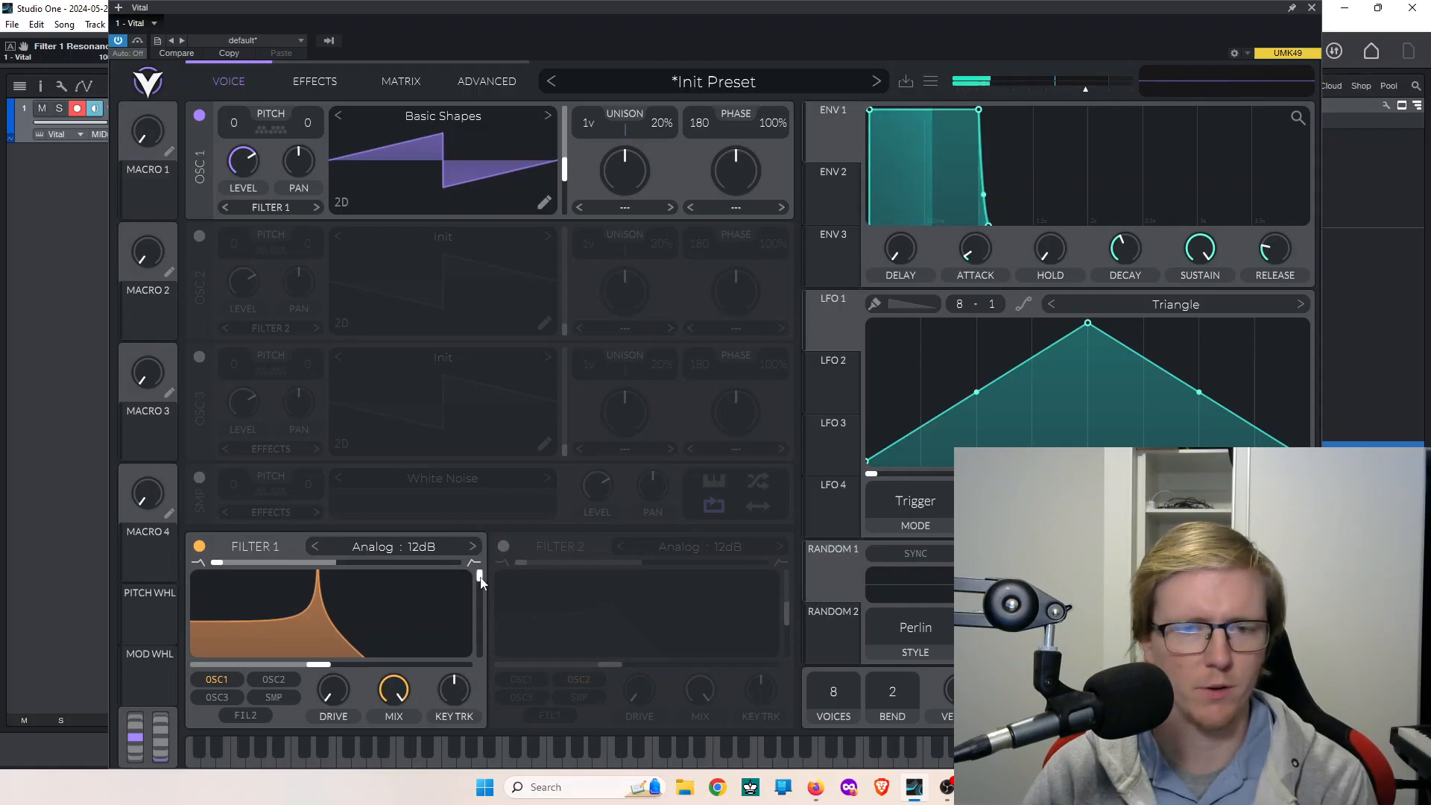
mouse_move(318, 664)
mouse_down()
mouse_move(398, 666)
mouse_move(335, 665)
mouse_up()
drag(479, 579, 500, 745)
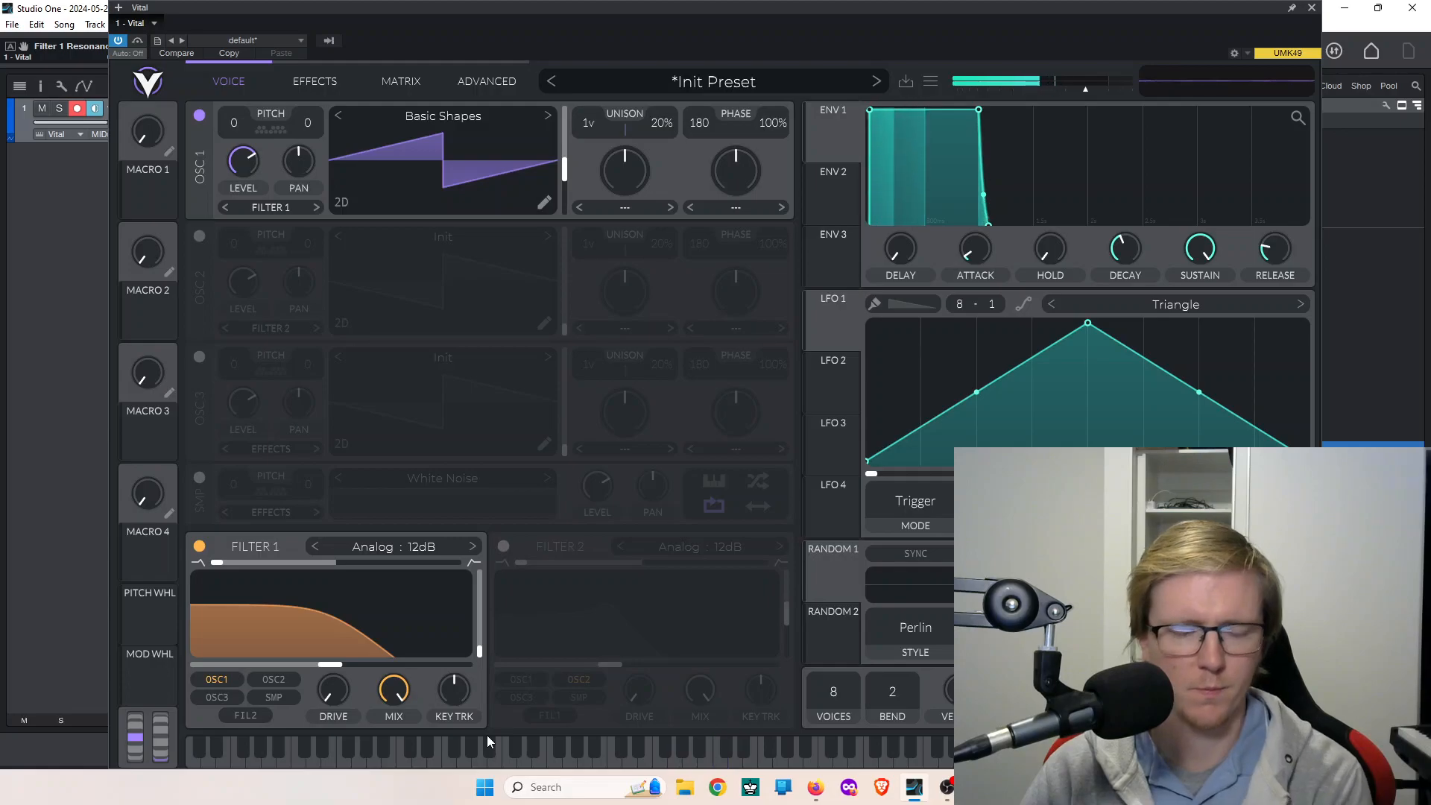
drag(479, 655, 488, 621)
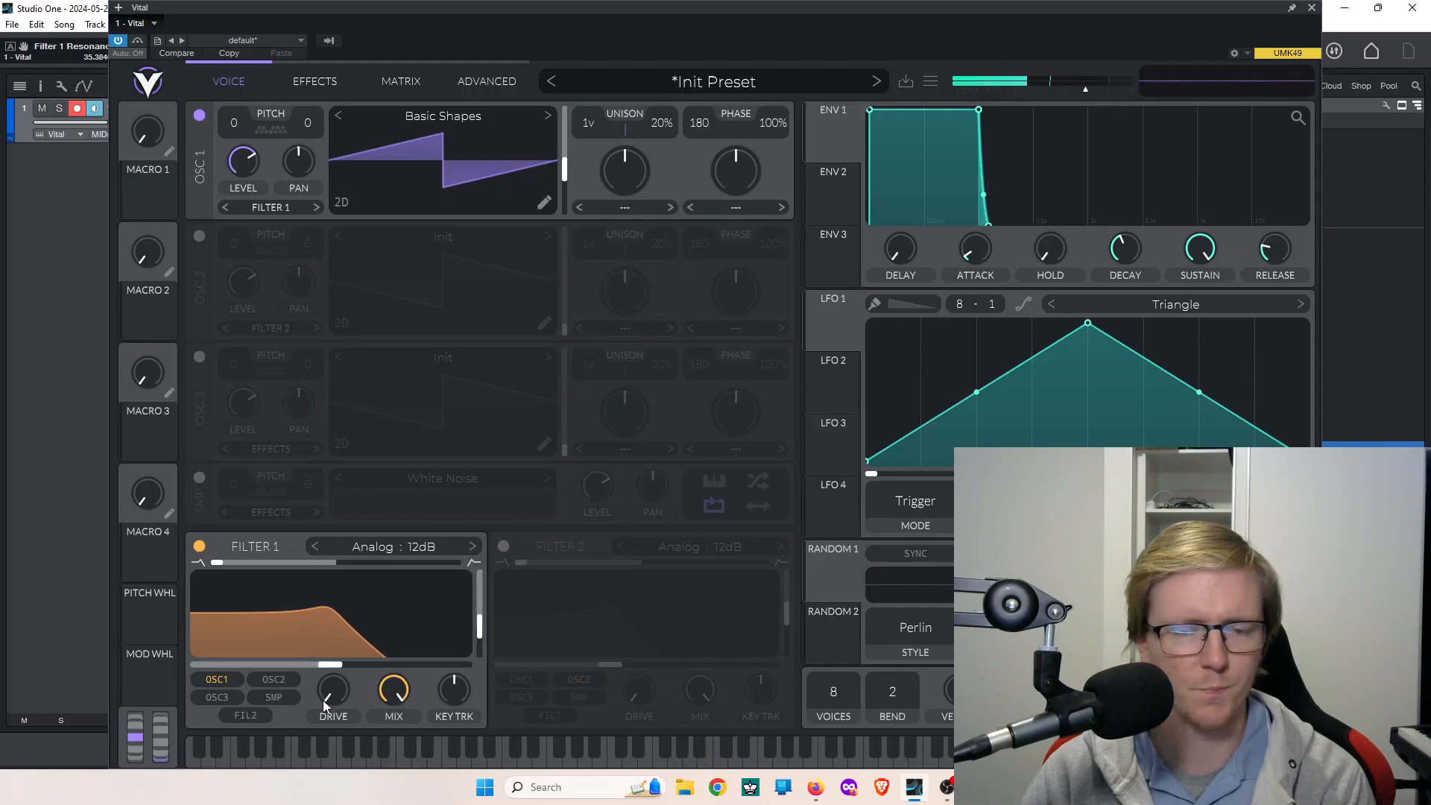
Lower Filter 1's cutoff, turn key tracking fully up, and bring the cutoff back to about 5.9 semitones
mouse_move(323, 669)
mouse_down()
mouse_move(272, 673)
mouse_move(374, 668)
mouse_move(271, 661)
mouse_move(410, 669)
mouse_move(310, 671)
mouse_up()
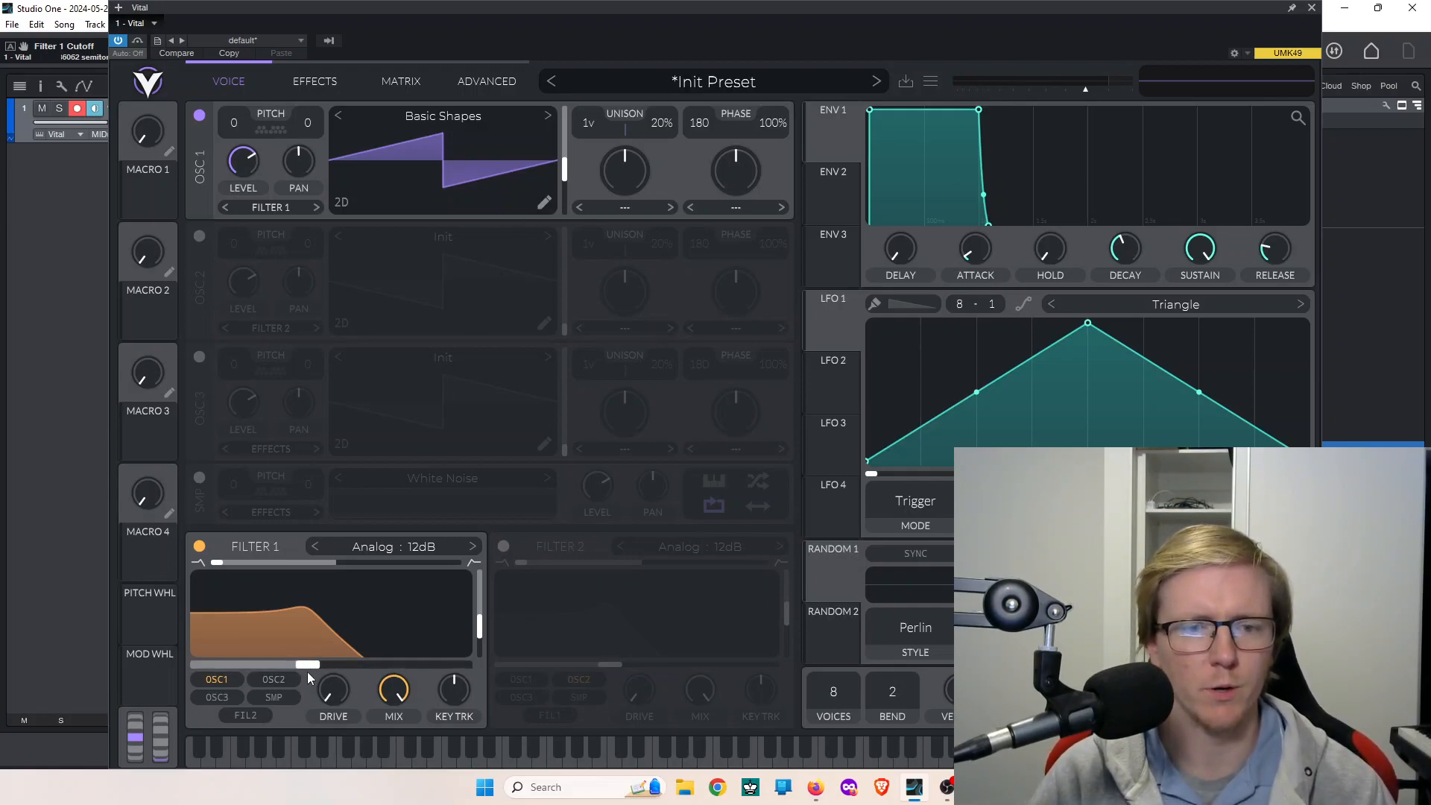
drag(308, 670, 271, 669)
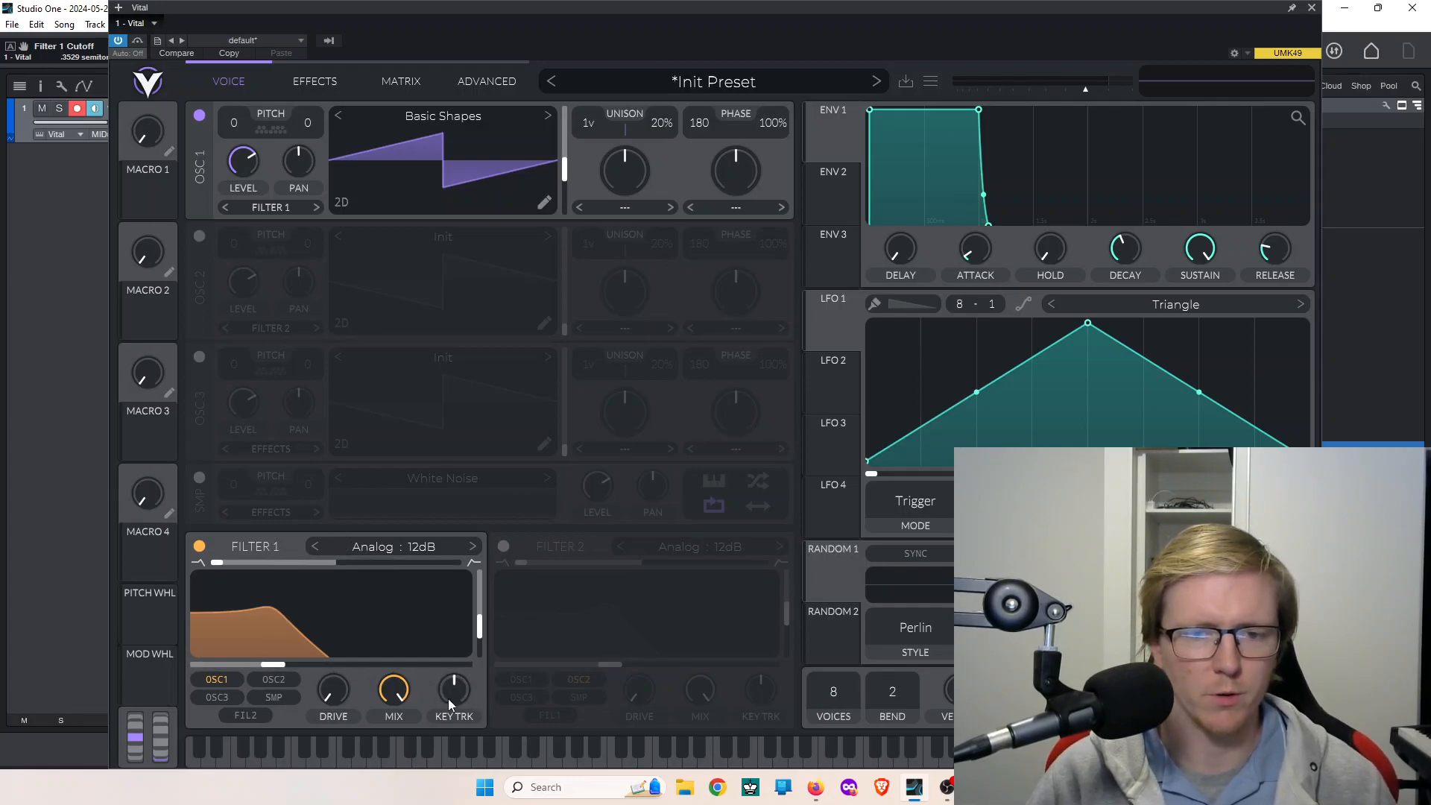
drag(455, 700, 471, 563)
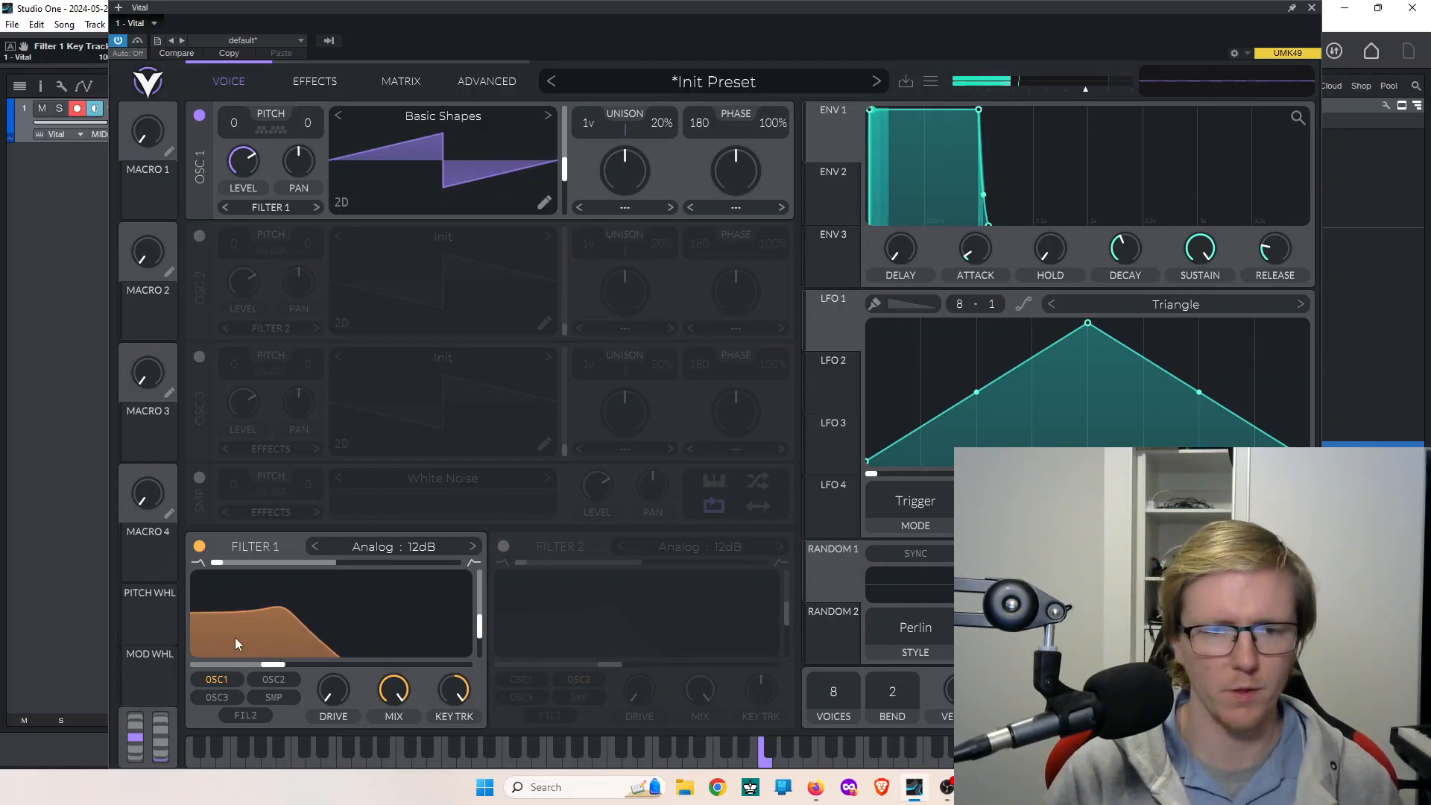
drag(273, 665, 319, 667)
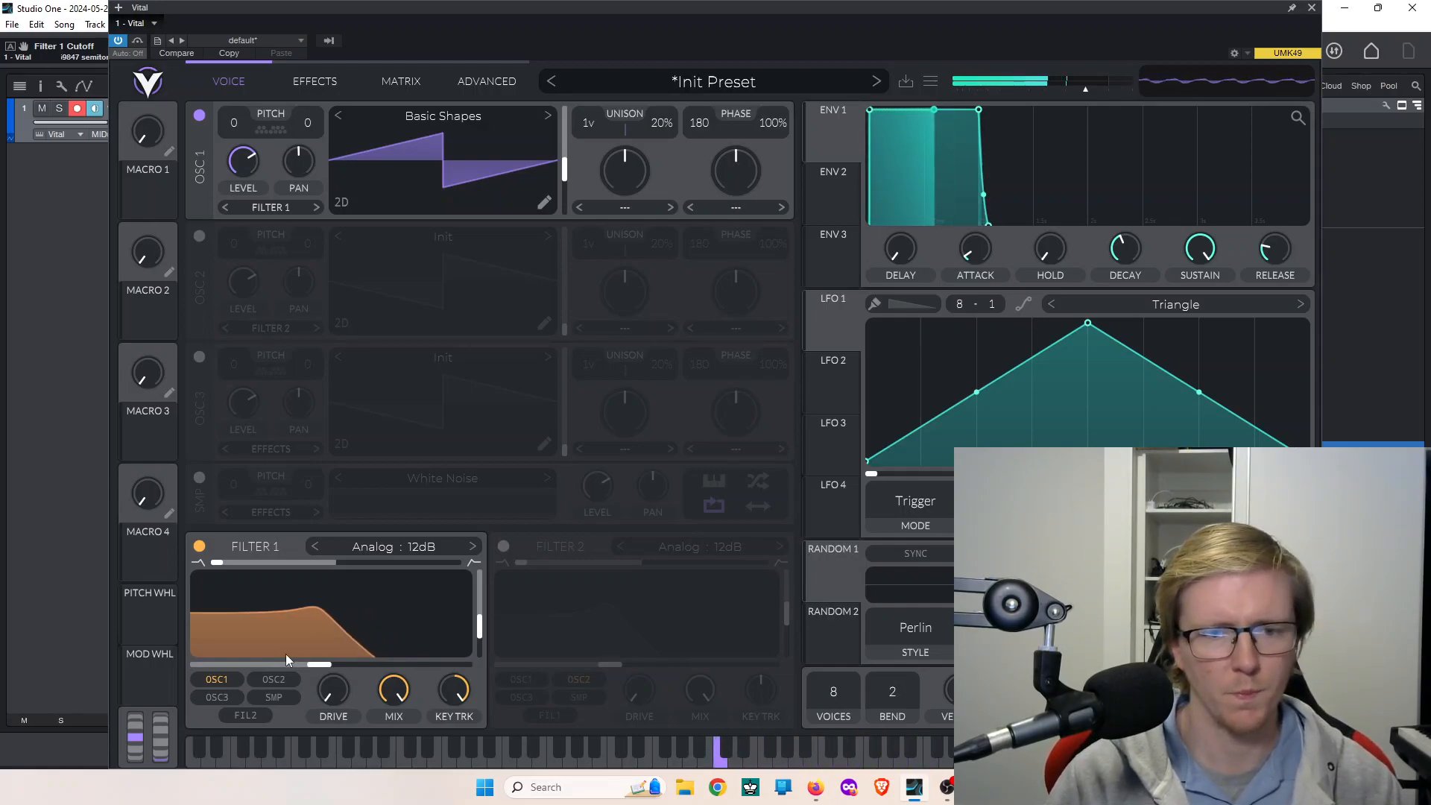
drag(319, 666, 318, 665)
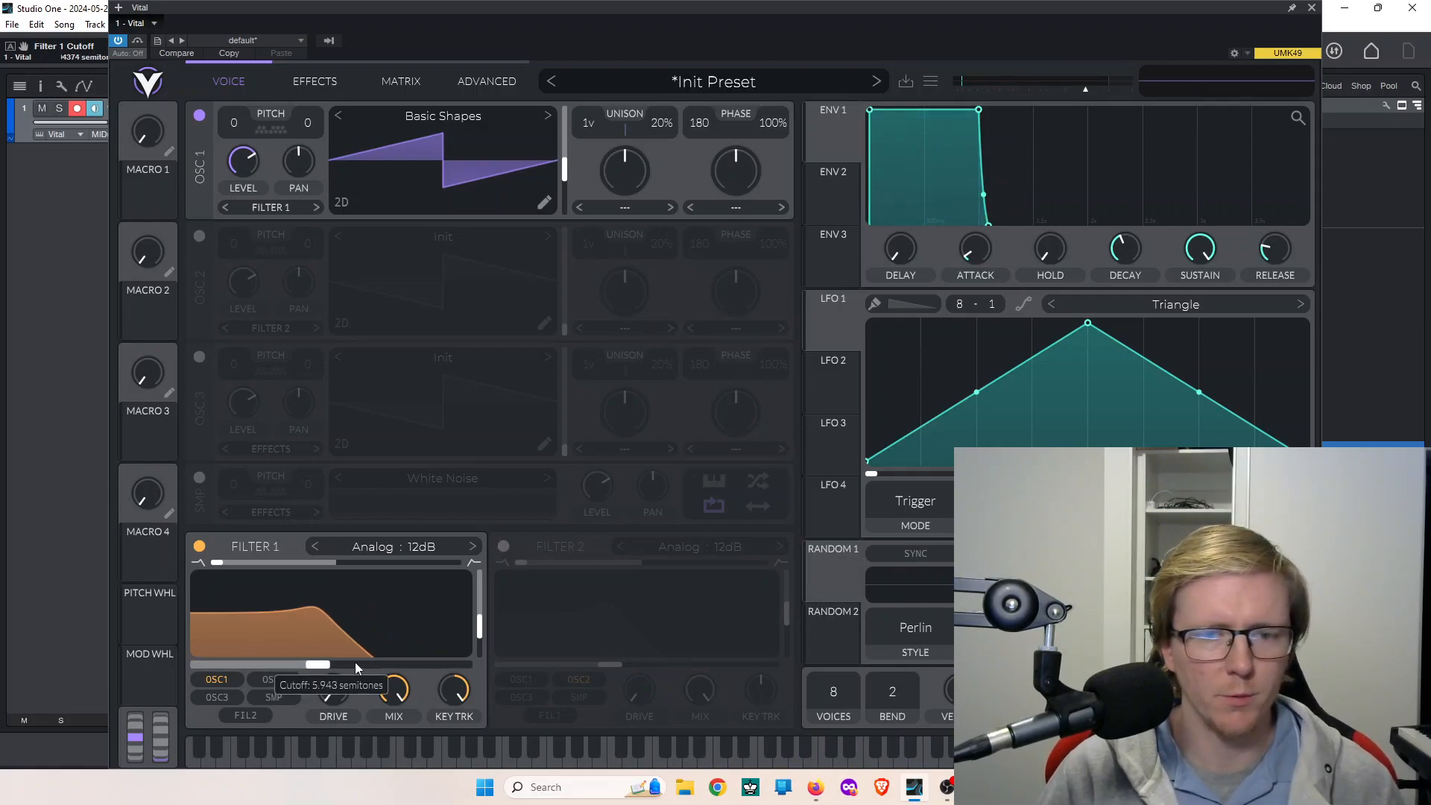
Reduce Filter 1's mix to blend in some dry signal and bring its resonance down to minimum
click(389, 692)
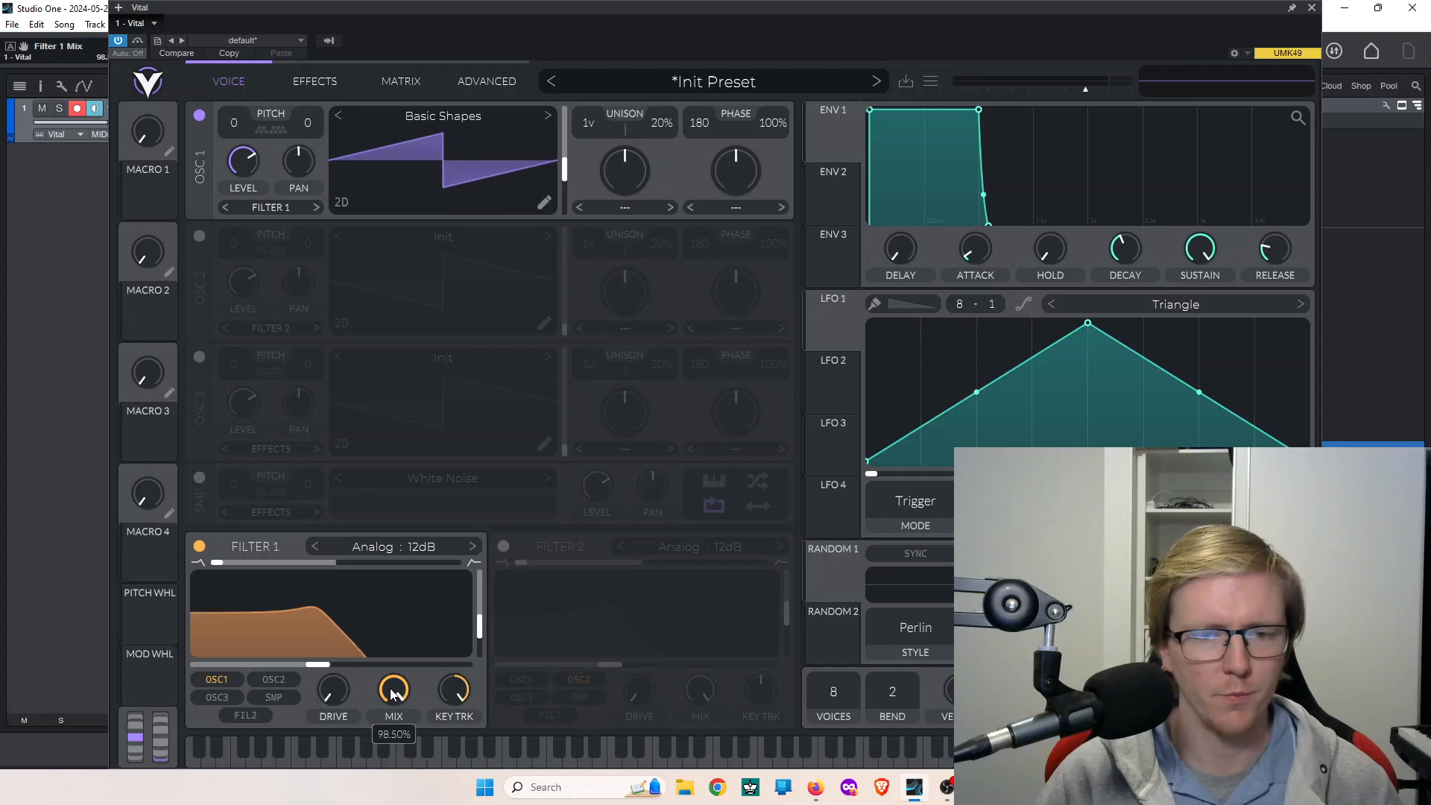
drag(396, 699, 394, 671)
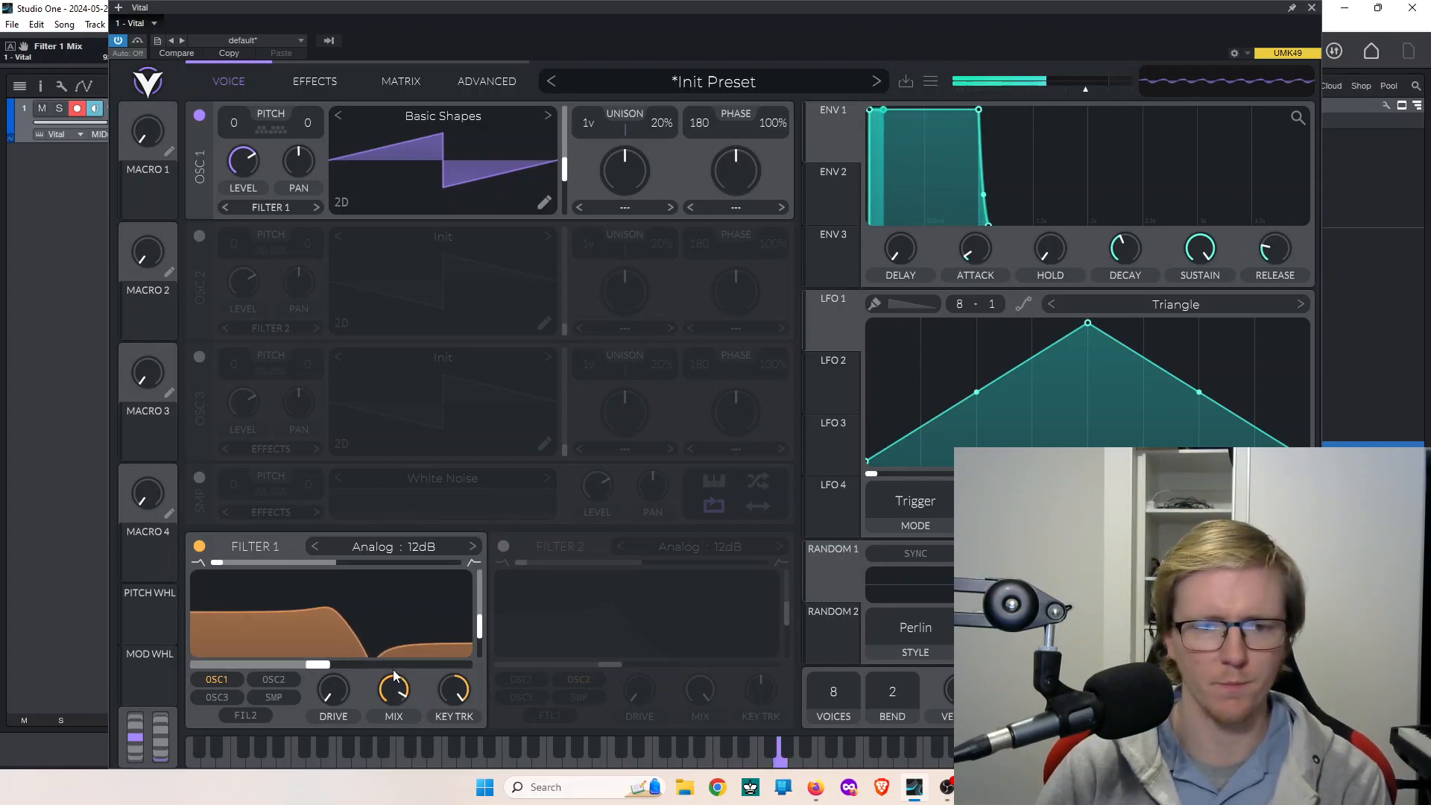
drag(479, 623, 476, 681)
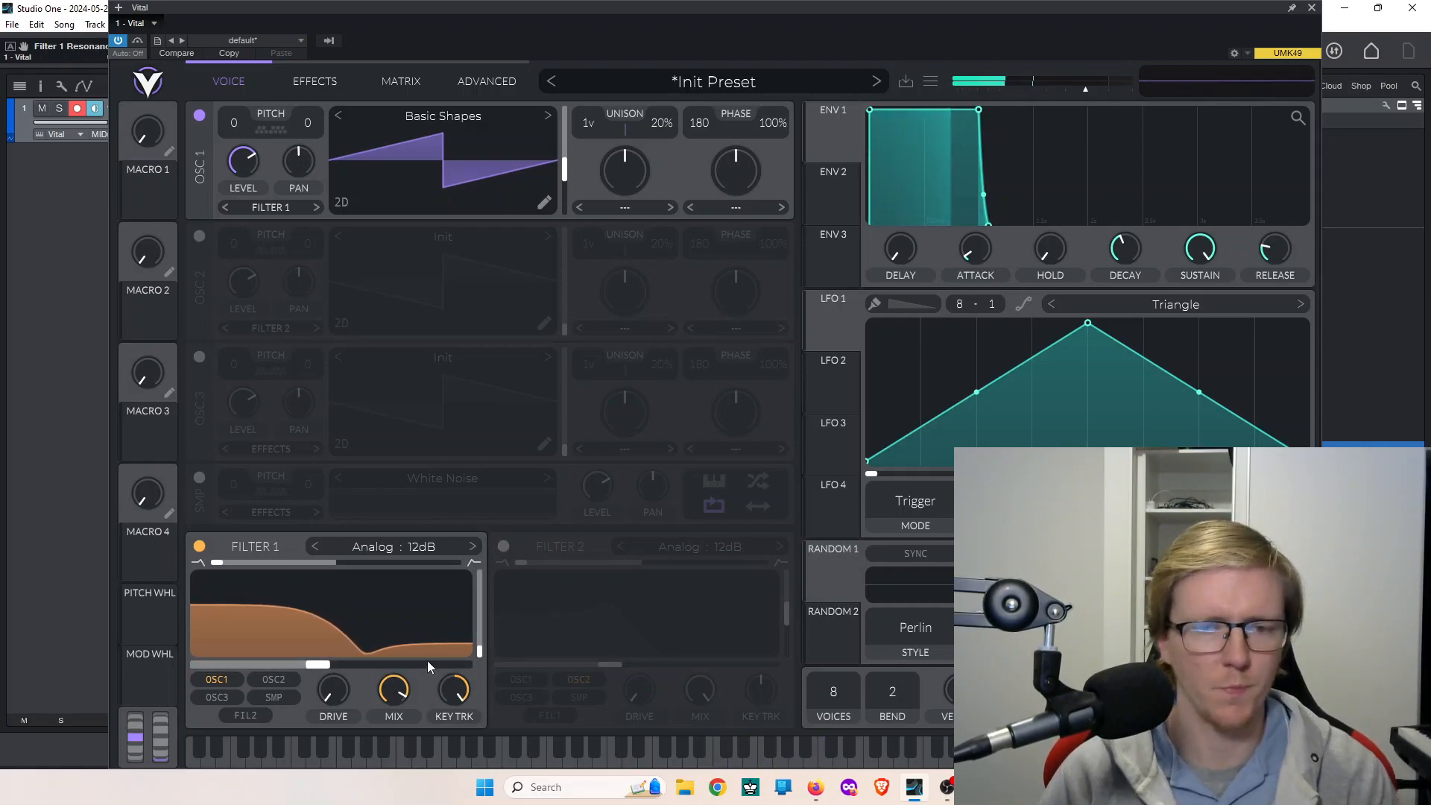
Restore Filter 1's mix to full, reduce the key tracking, and set the cutoff to about 3.6 semitones
mouse_move(393, 693)
drag(390, 690, 458, 694)
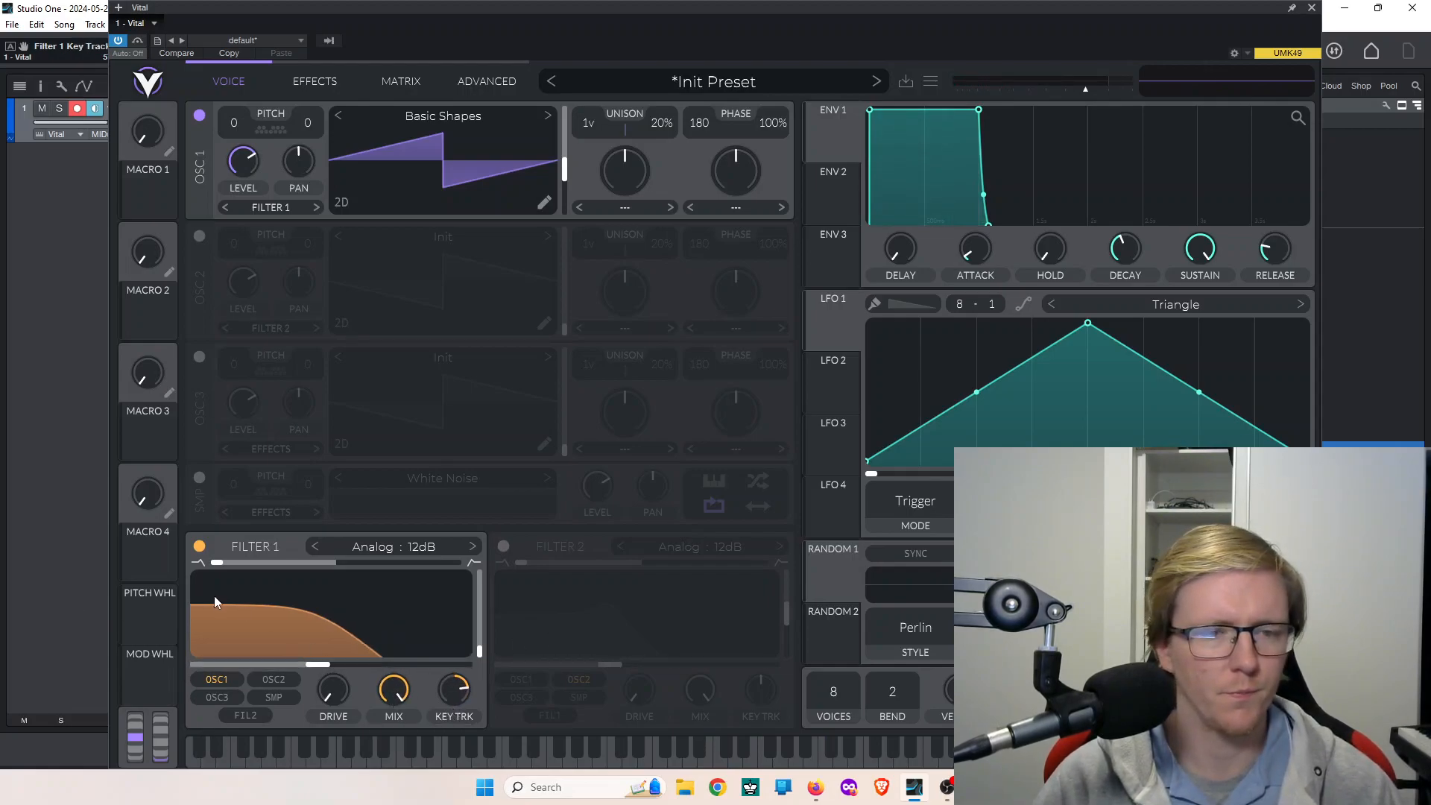
drag(325, 665, 323, 668)
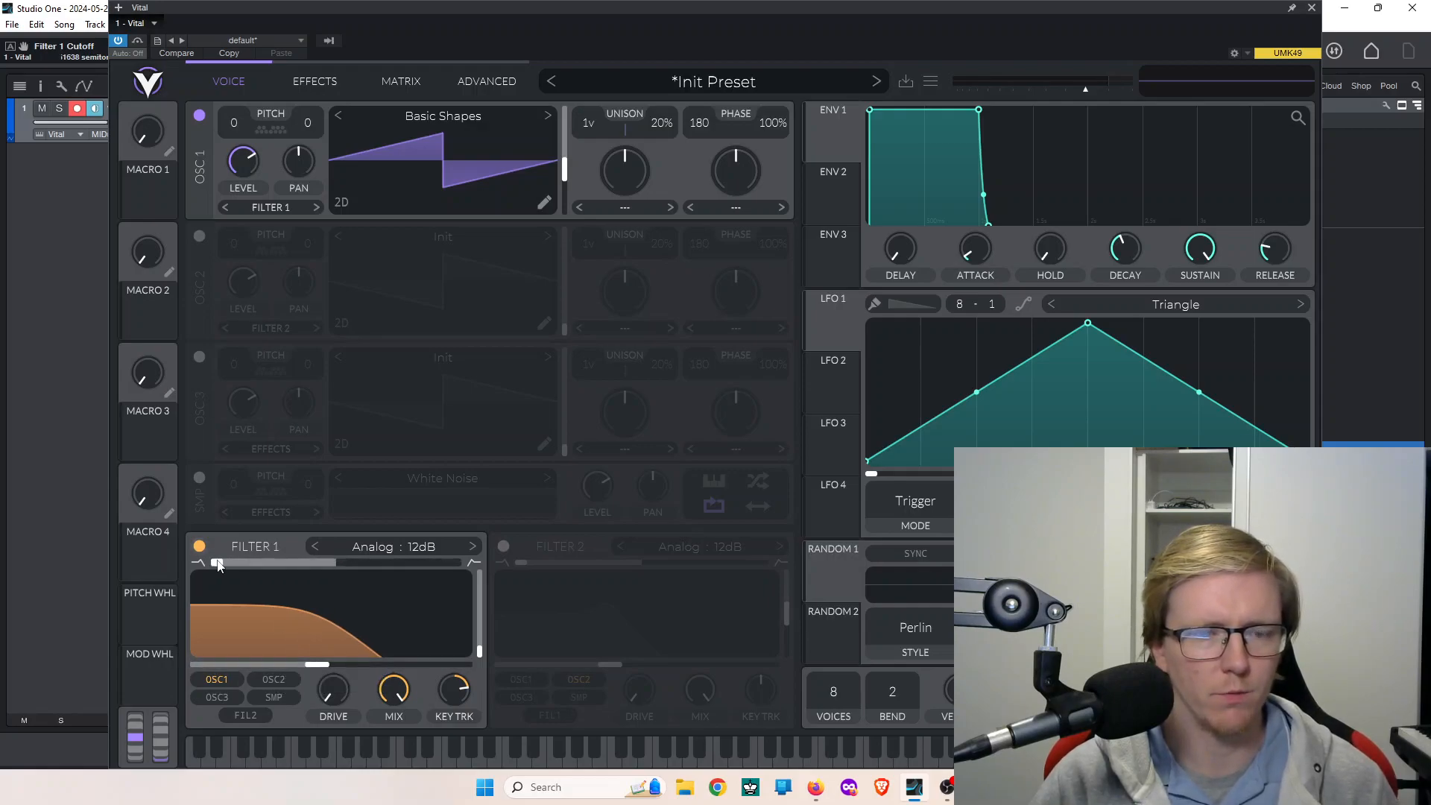
Blend Filter 1 to high-pass, try a higher cutoff, and return it to low-pass at about 3.6 semitones
drag(218, 566, 374, 578)
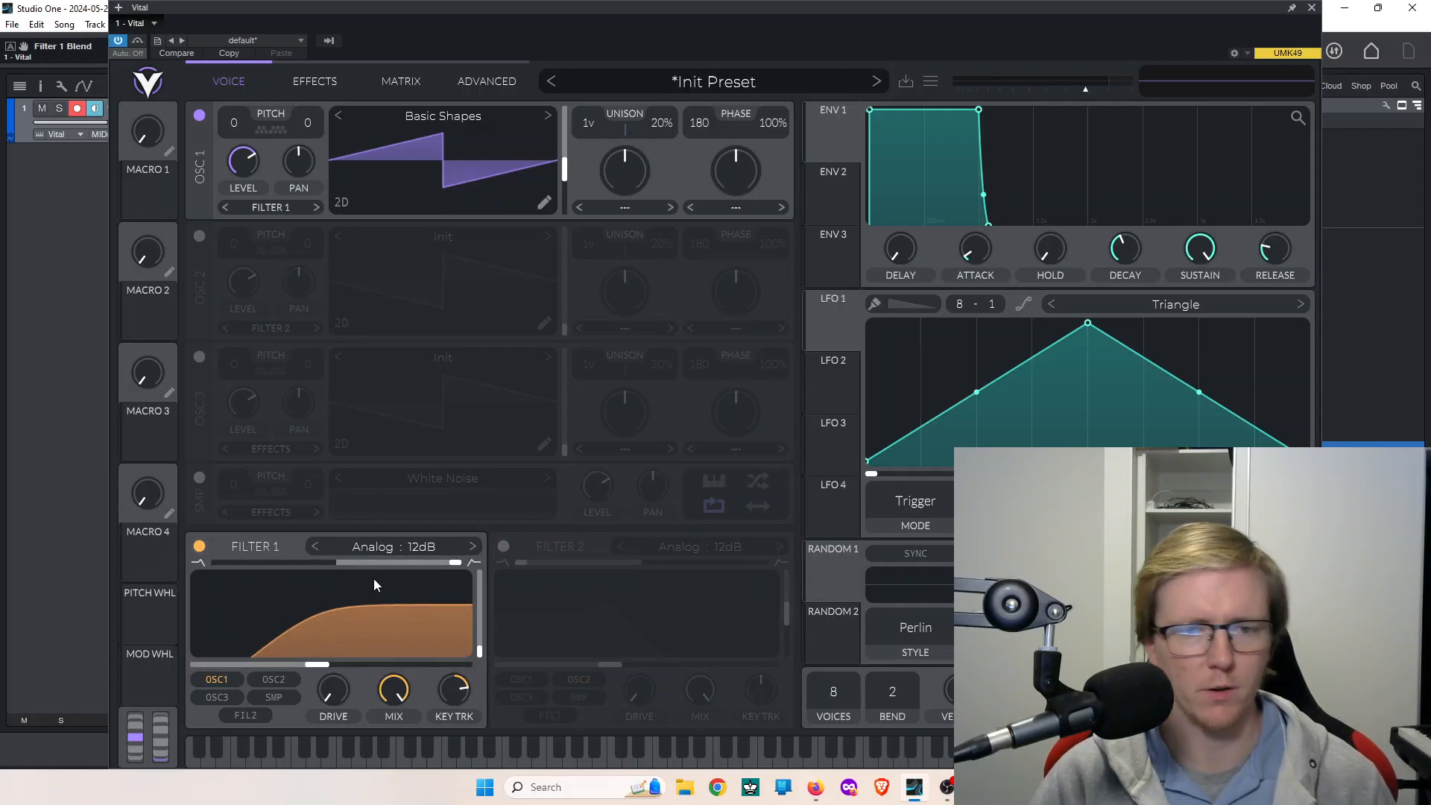
drag(318, 665, 444, 670)
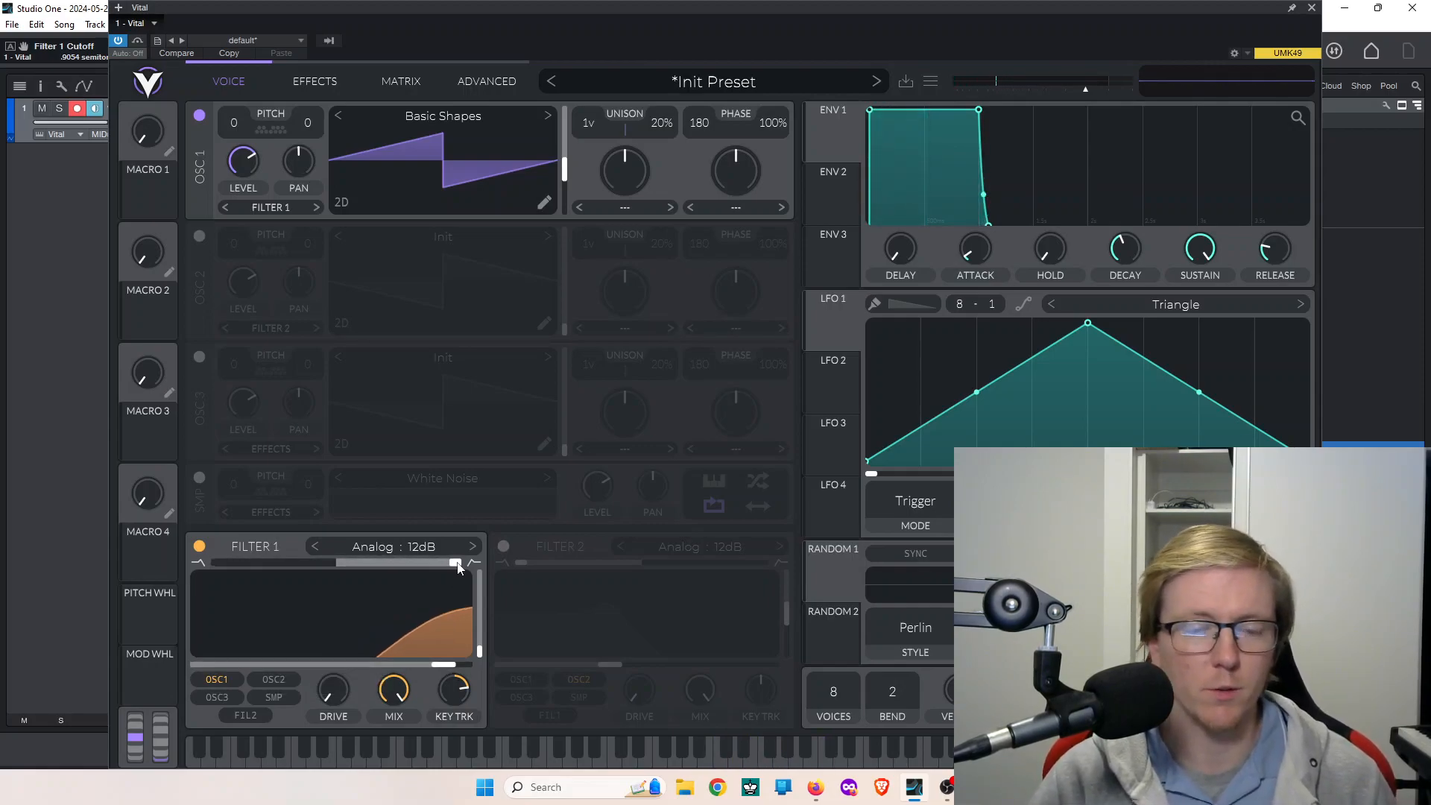
drag(454, 566, 78, 553)
drag(443, 664, 310, 672)
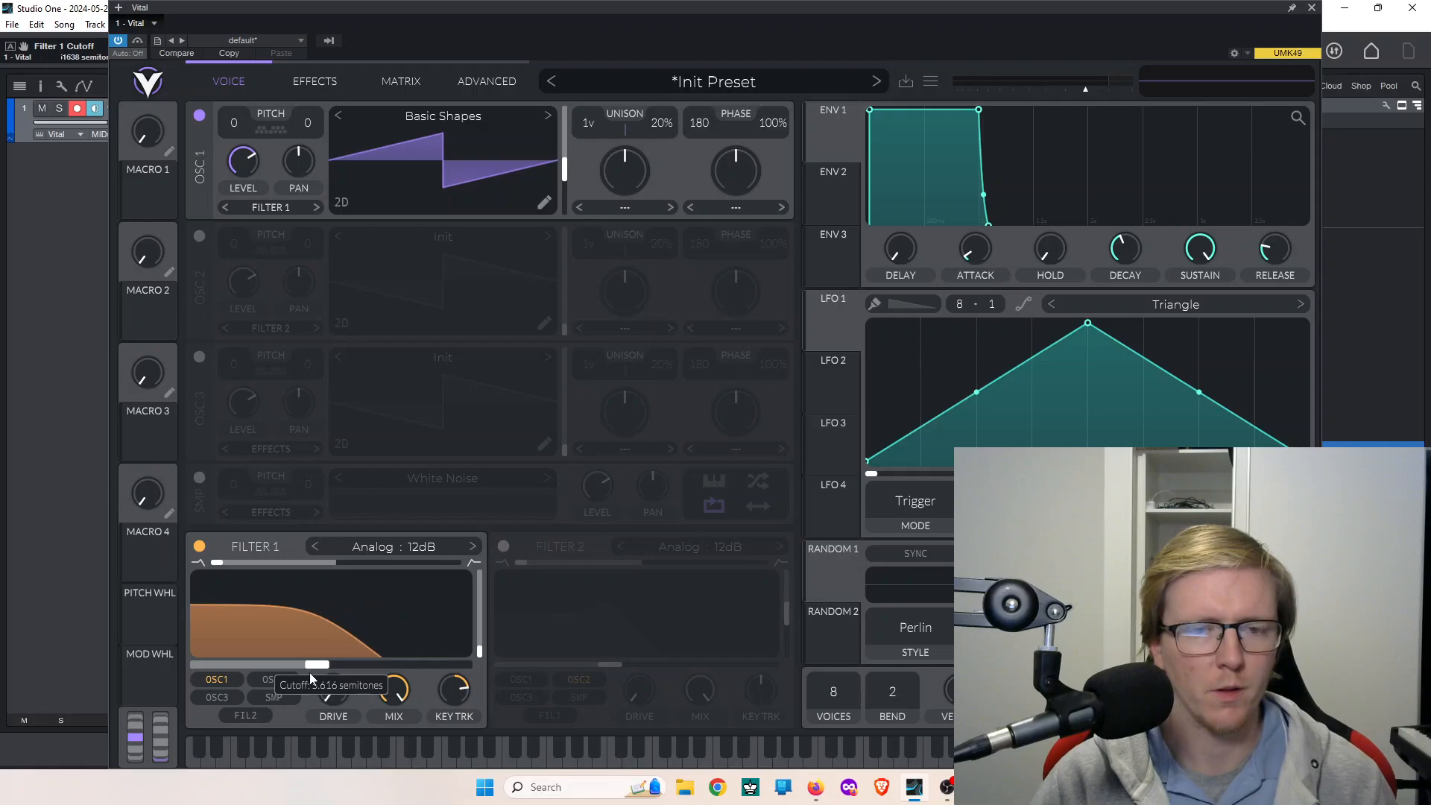